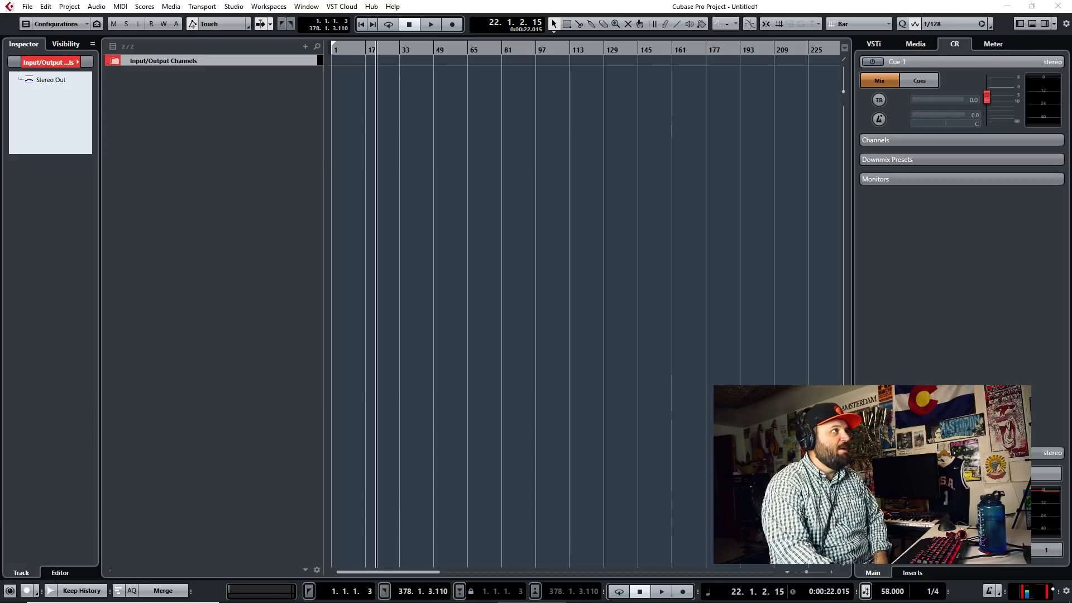
Import the Top of the Morning audio file as a new track with the default import options.
left_click_drag(184, 168, 174, 222)
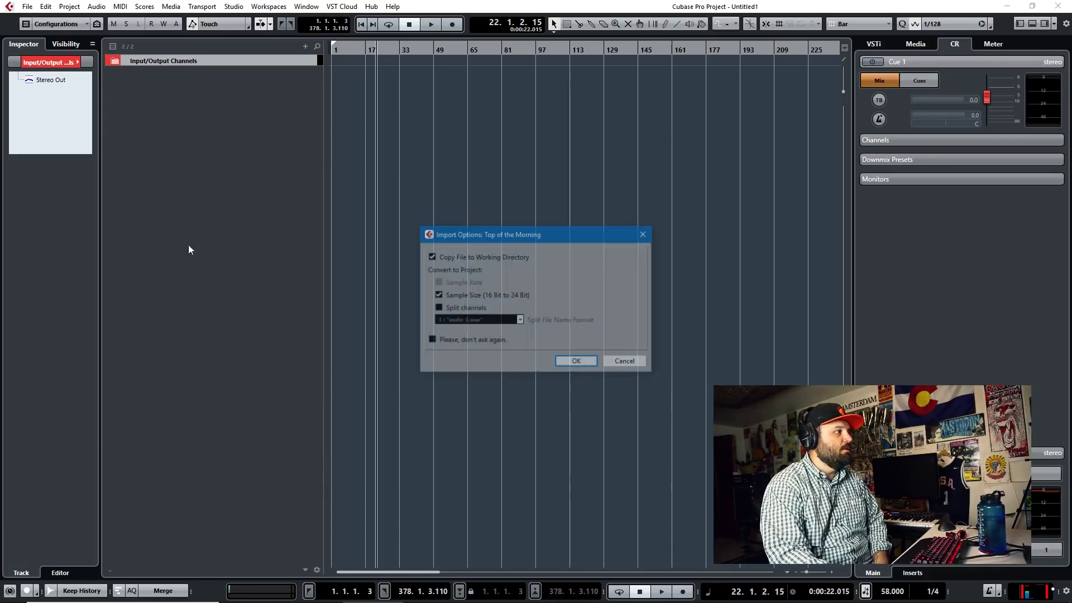
left_click(577, 362)
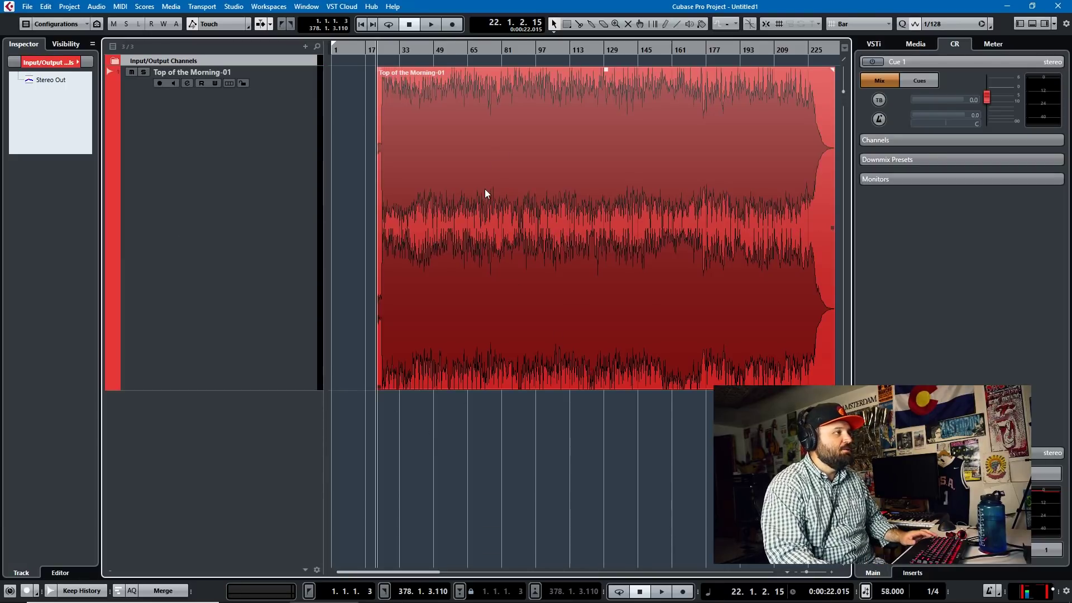
key("g")
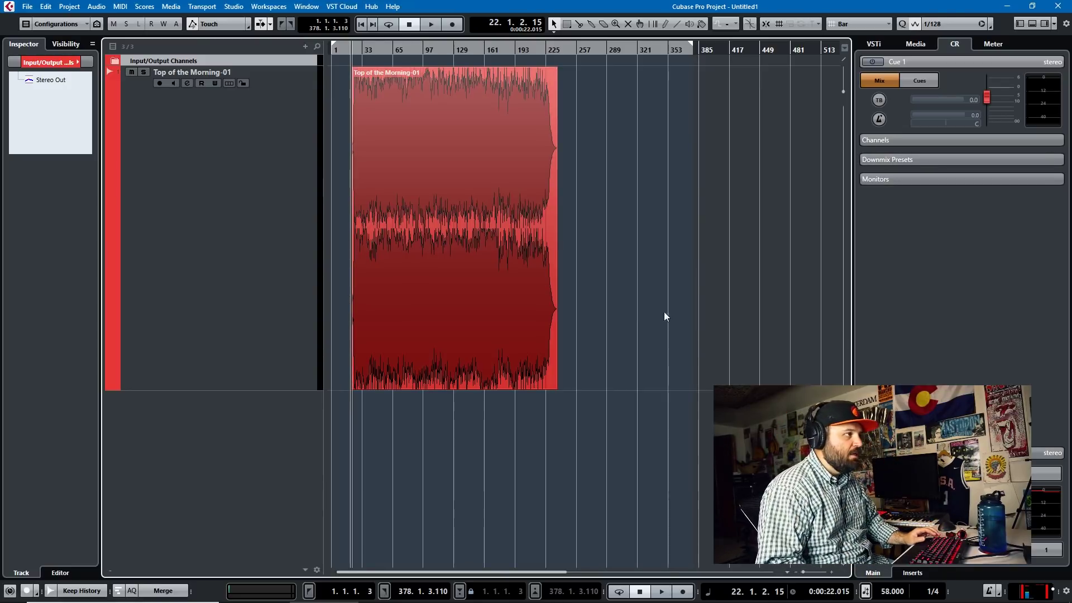
key("h")
key("h")
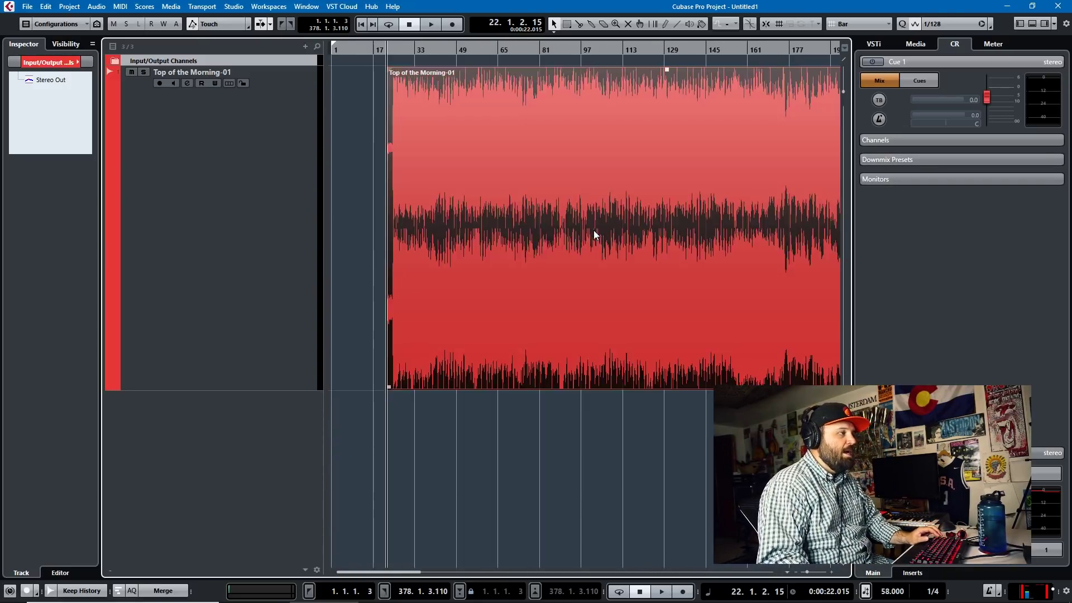
Move the song event to start at bar 1 and zoom in on its beginning.
left_click_drag(594, 230, 552, 230)
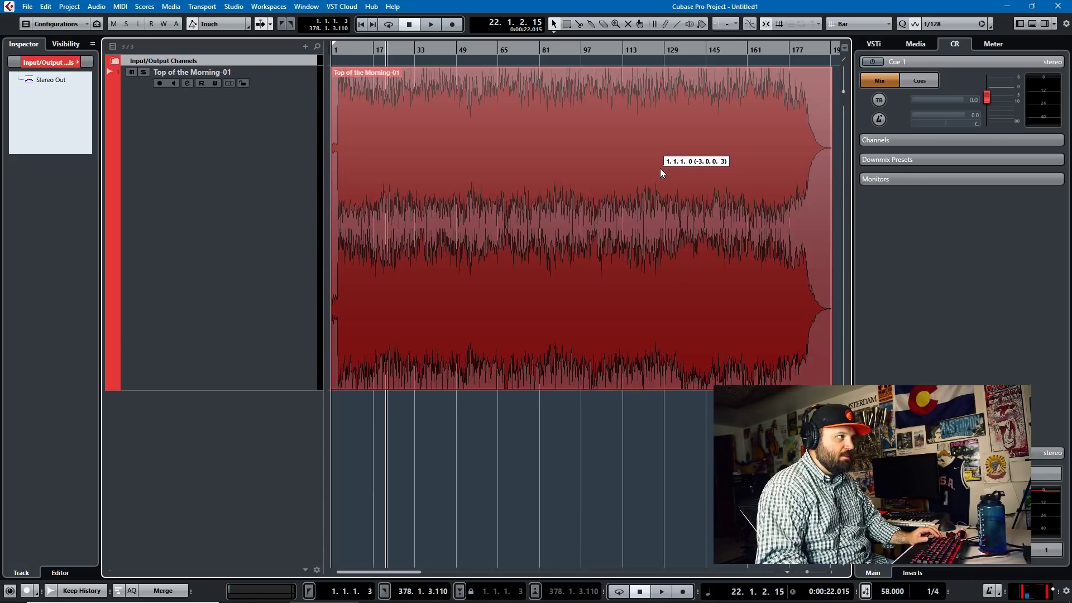
key("h")
key("h")
key("h")
key("h")
key("h")
key("h")
key("h")
key("h")
key("h")
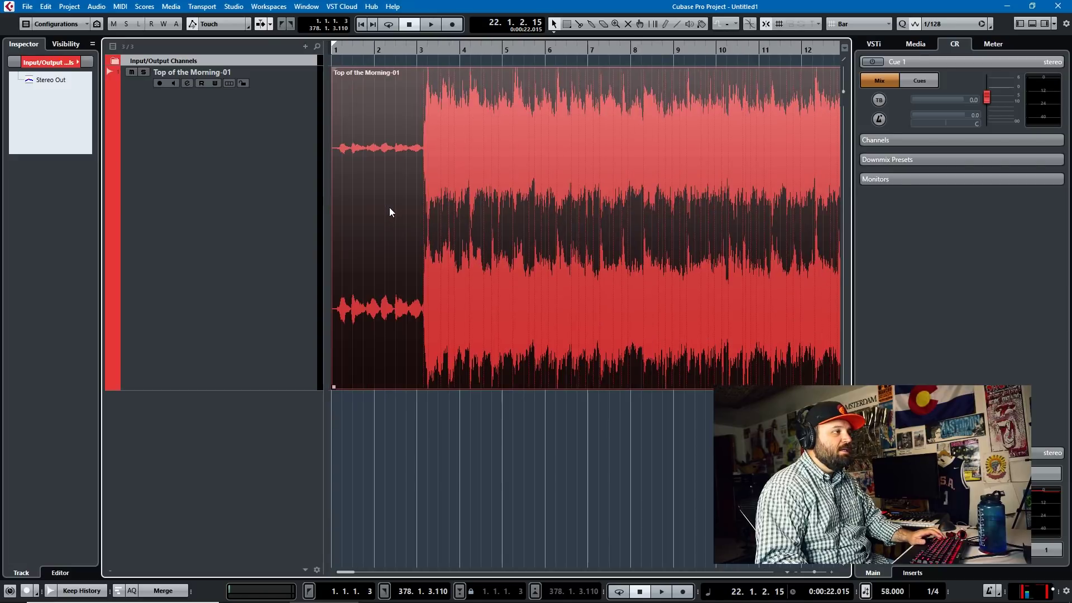
scroll(382, 232, "left", 3)
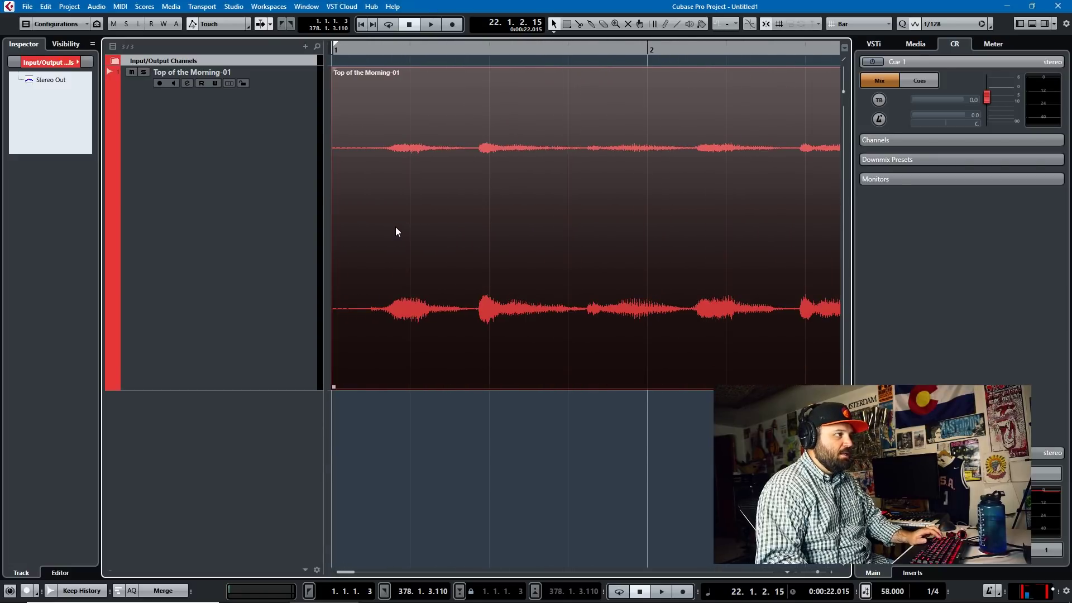
Split the event where the first sound begins and play the start to check the cut.
left_click_drag(392, 163, 429, 176)
key("g")
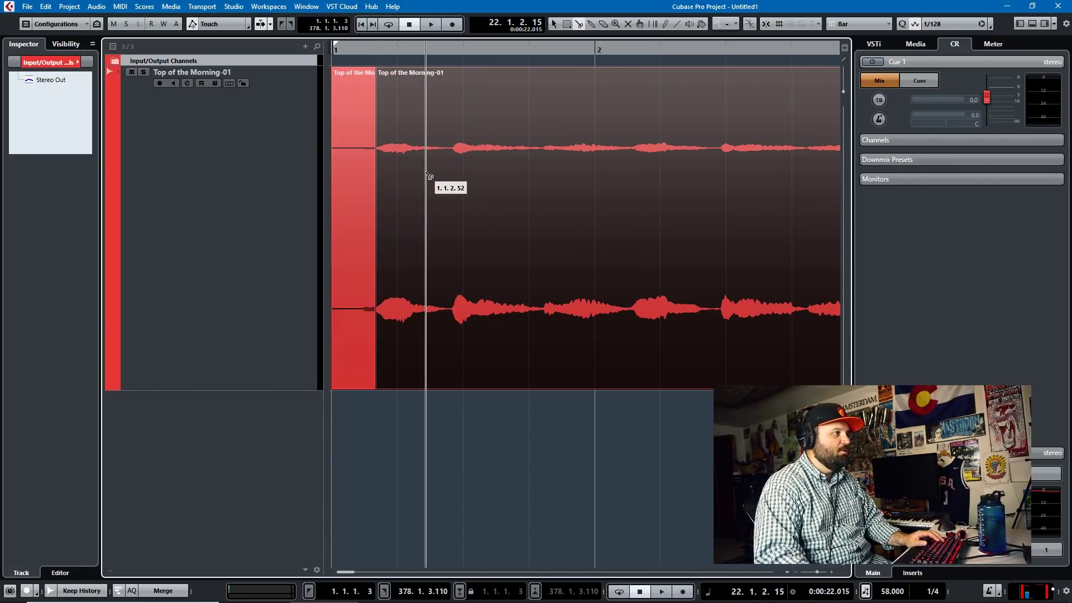
key("space")
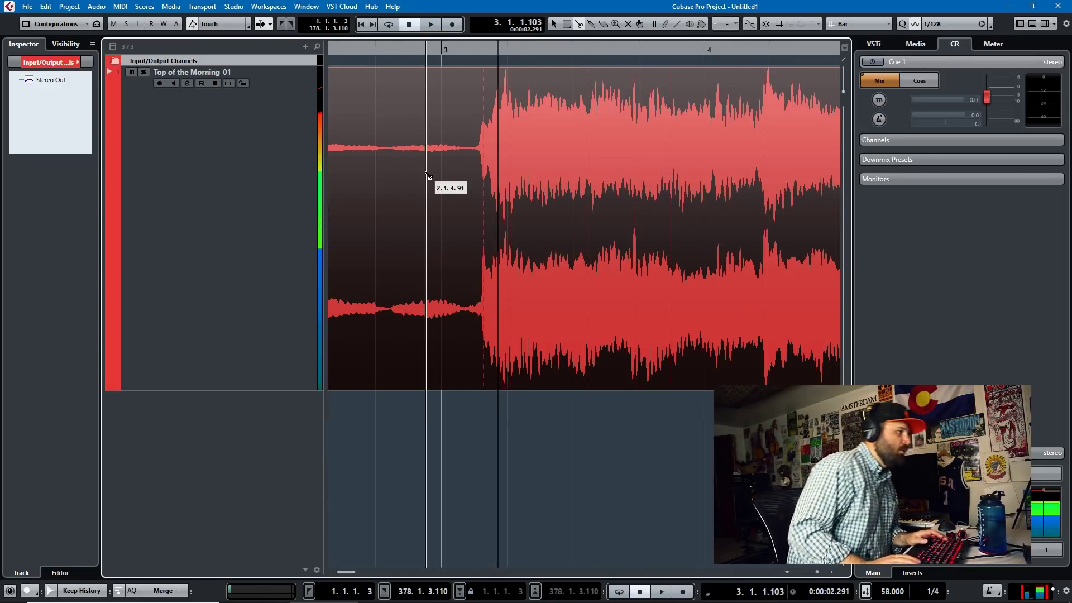
key("space")
scroll(446, 196, "left", 10)
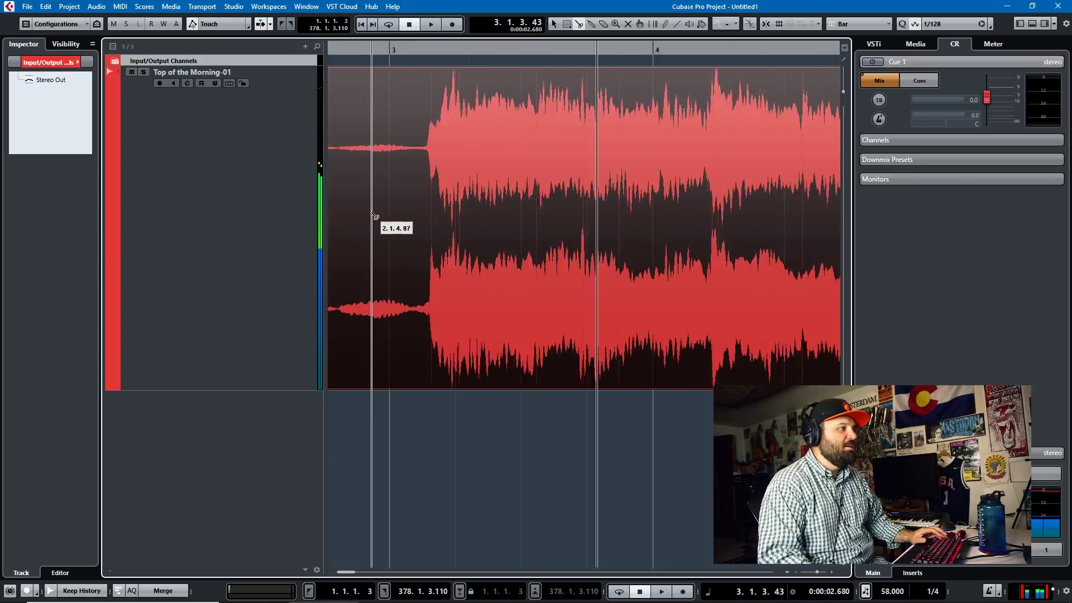
Select only the short silent lead-in piece and delete it.
key("1")
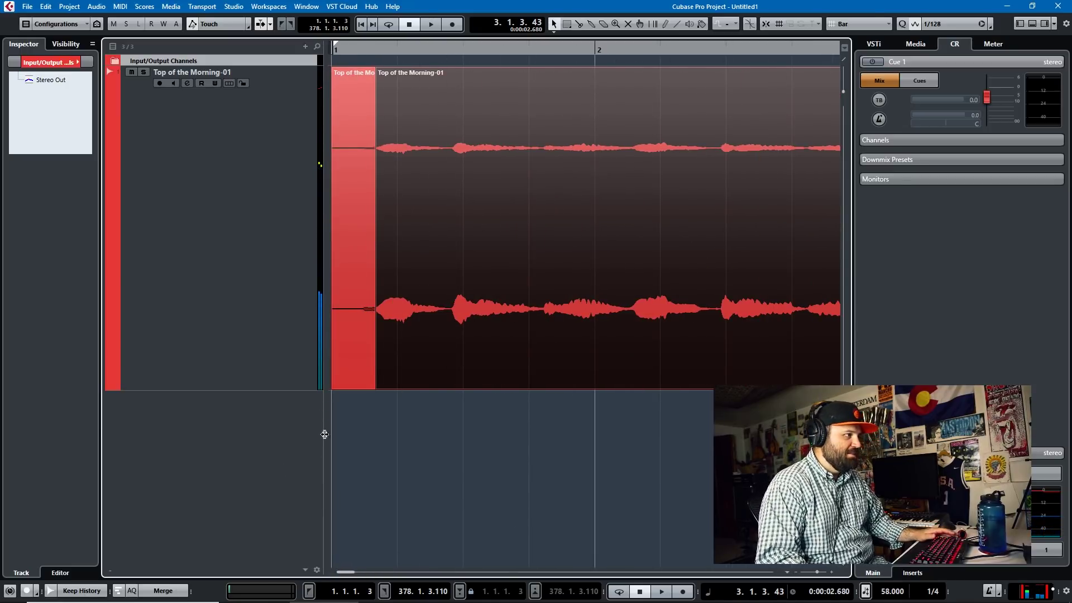
left_click(373, 96)
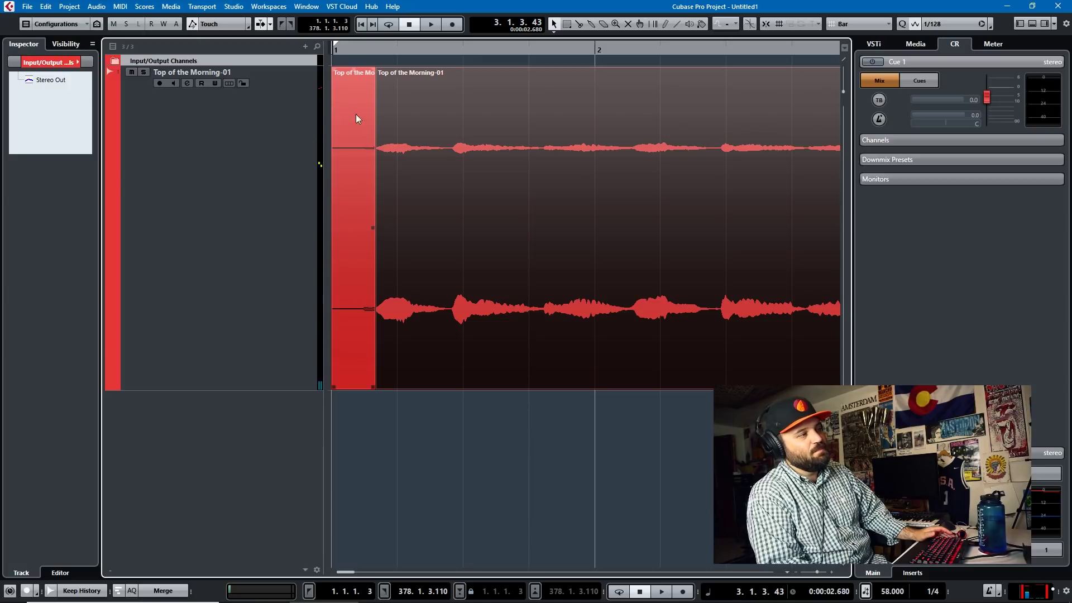
left_click(353, 196)
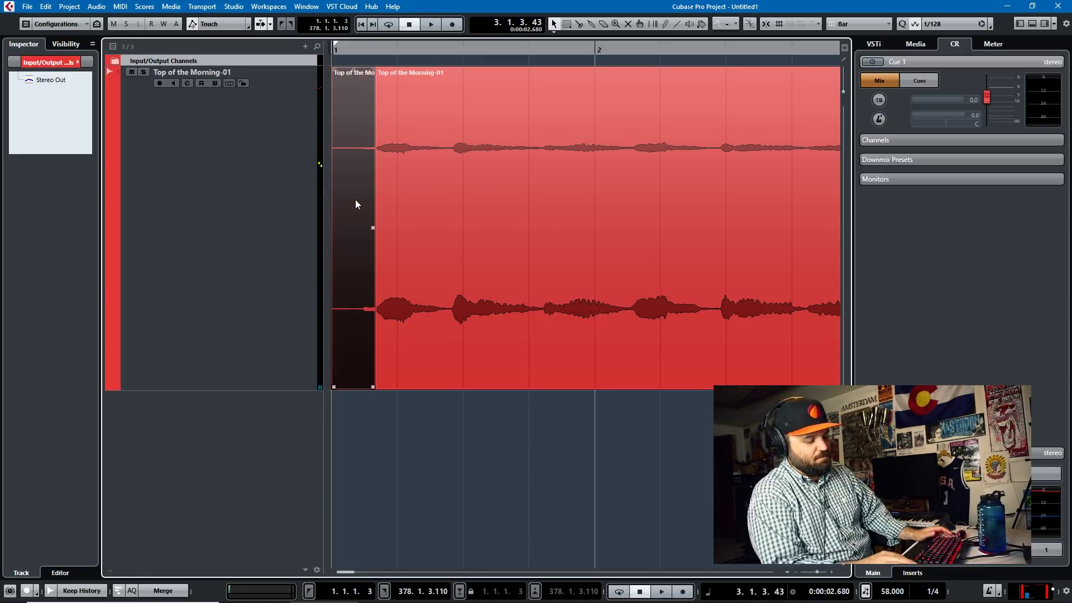
key("Delete")
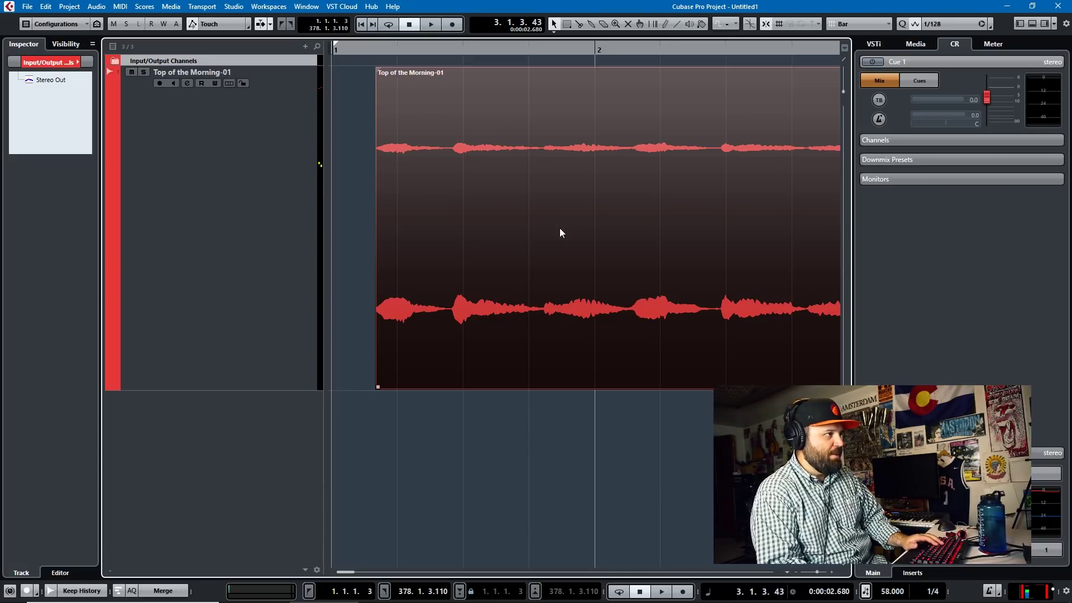
key("g")
key("g")
key("g")
key("g")
key("g")
key("g")
key("g")
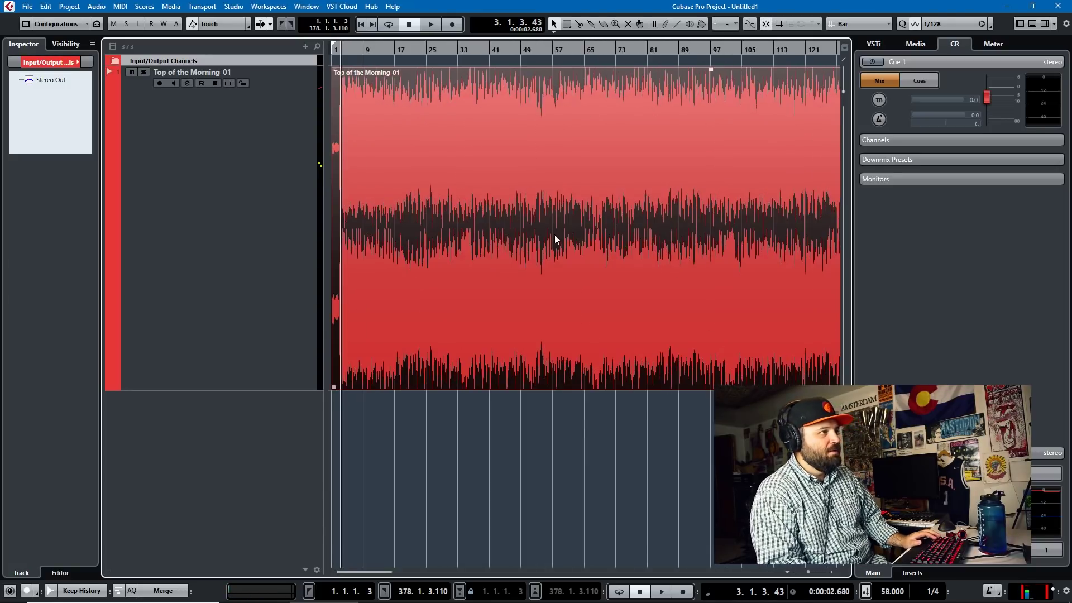
scroll(454, 217, "up", 3)
scroll(439, 208, "left", 5)
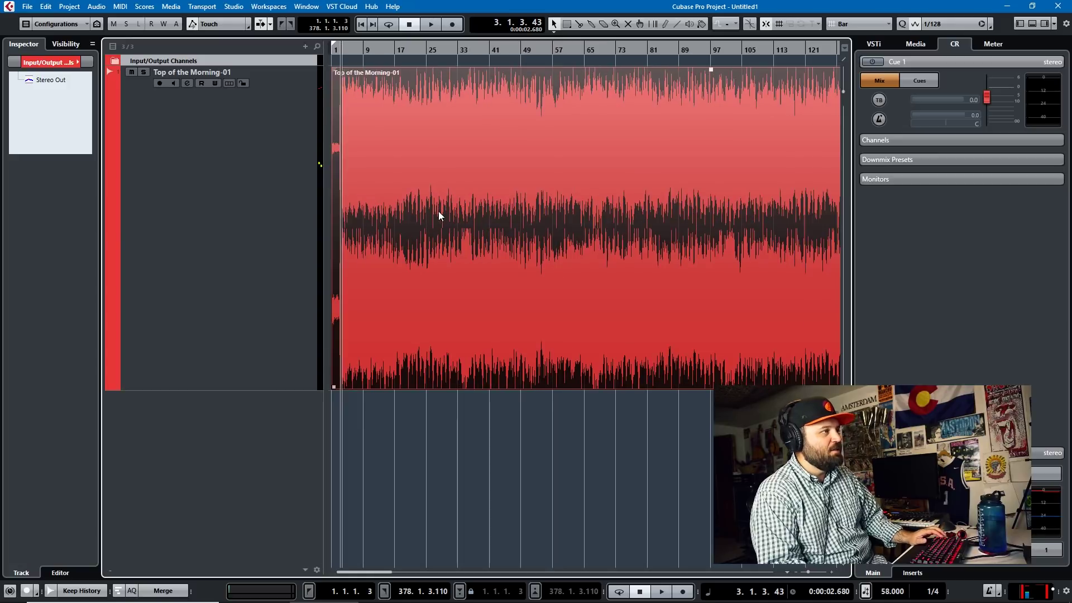
Add a Signature track and change the bar 1 time signature to 3/4.
left_click(204, 166)
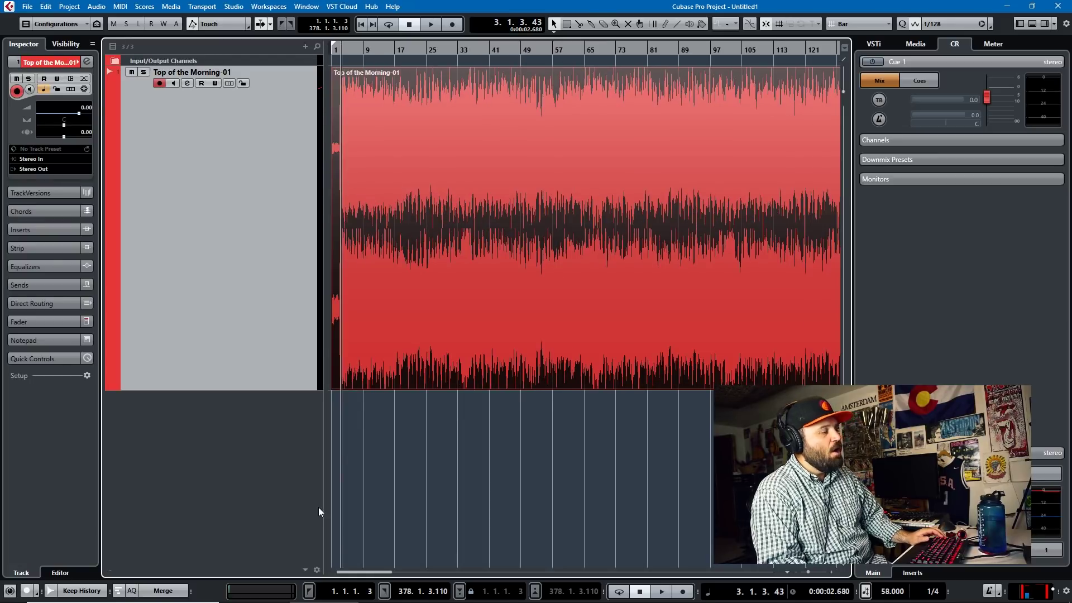
right_click(231, 422)
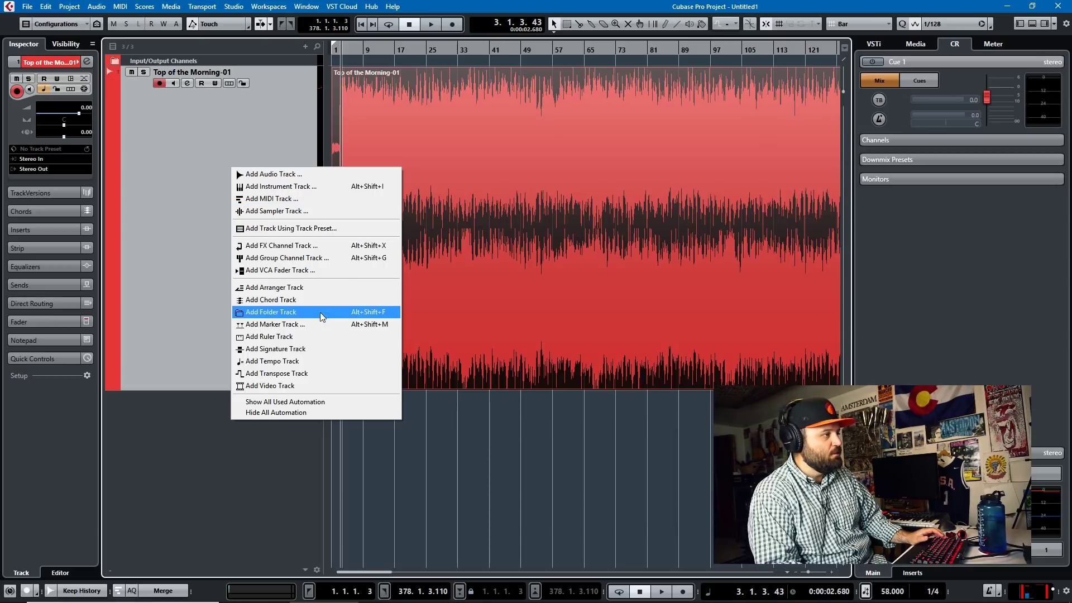
left_click(316, 349)
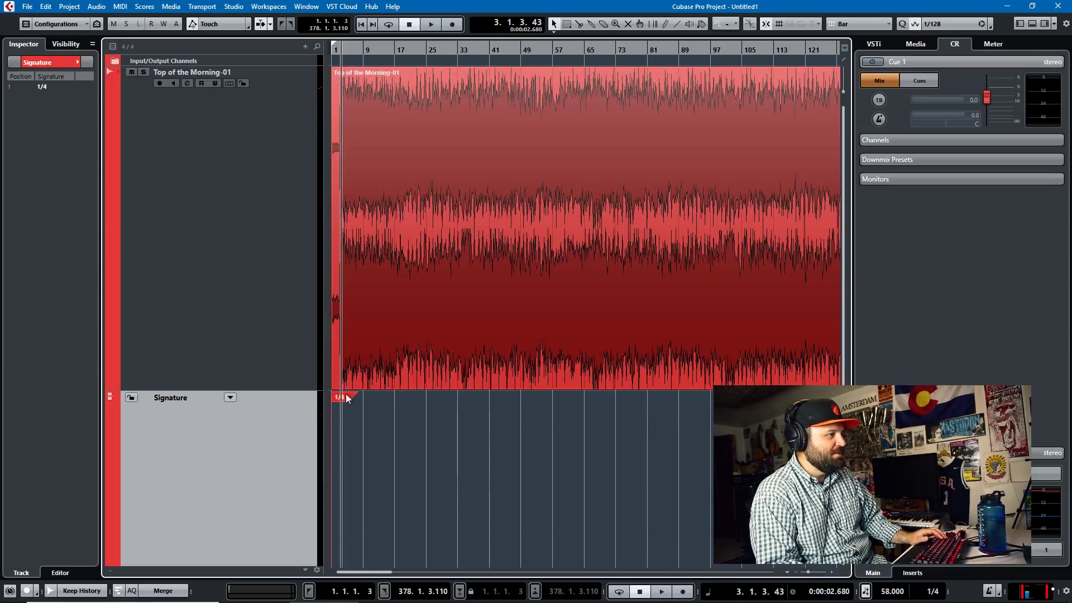
left_click(39, 88)
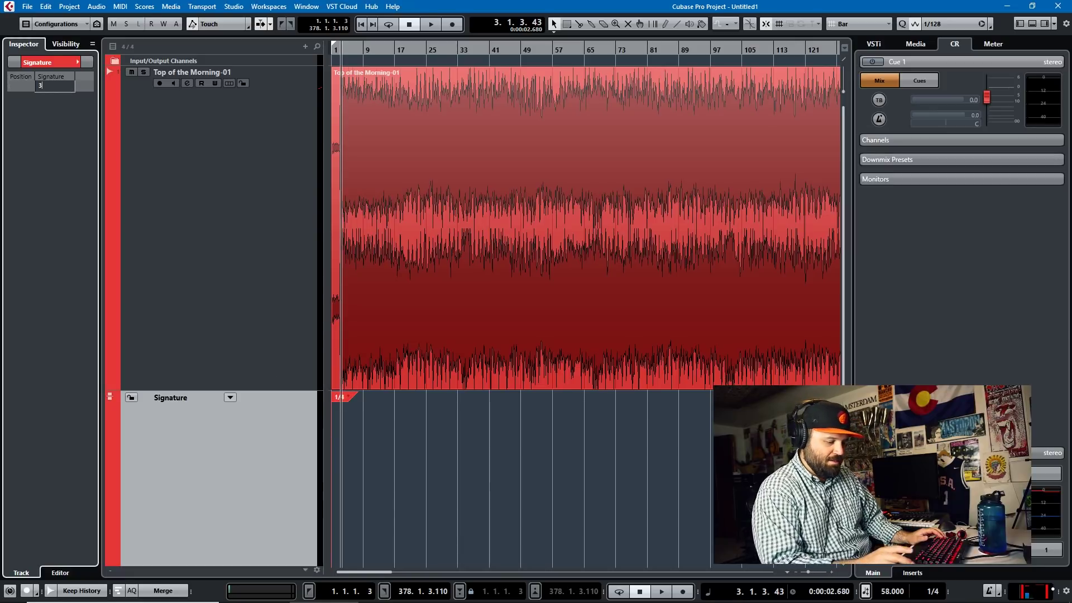
key("Return")
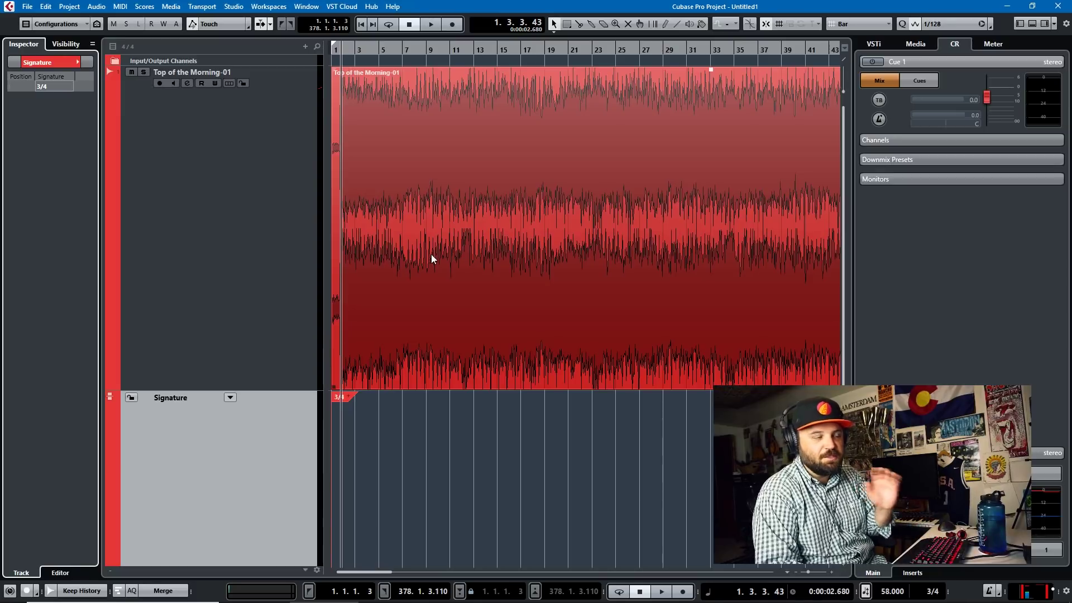
left_click(436, 233)
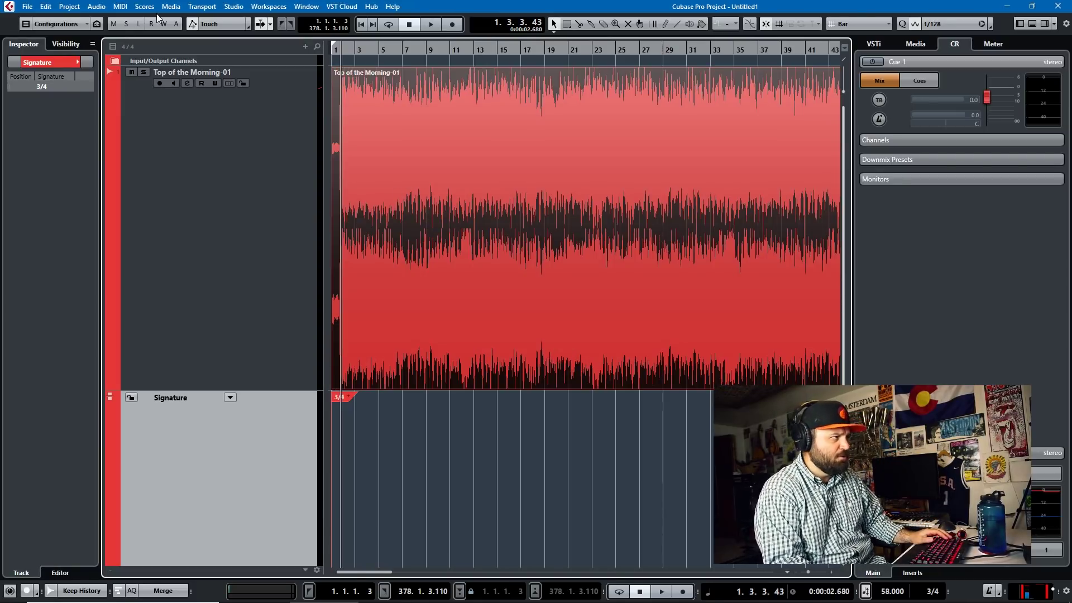
Open the Tempo Detection Panel from the Project menu and zoom out to show the whole song.
left_click(68, 7)
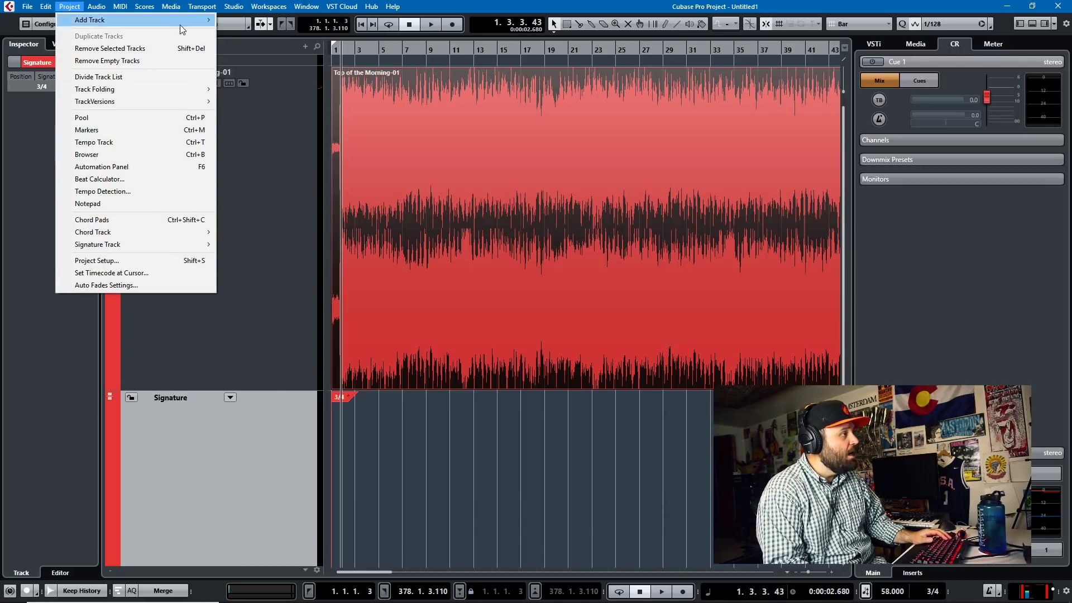
left_click(144, 195)
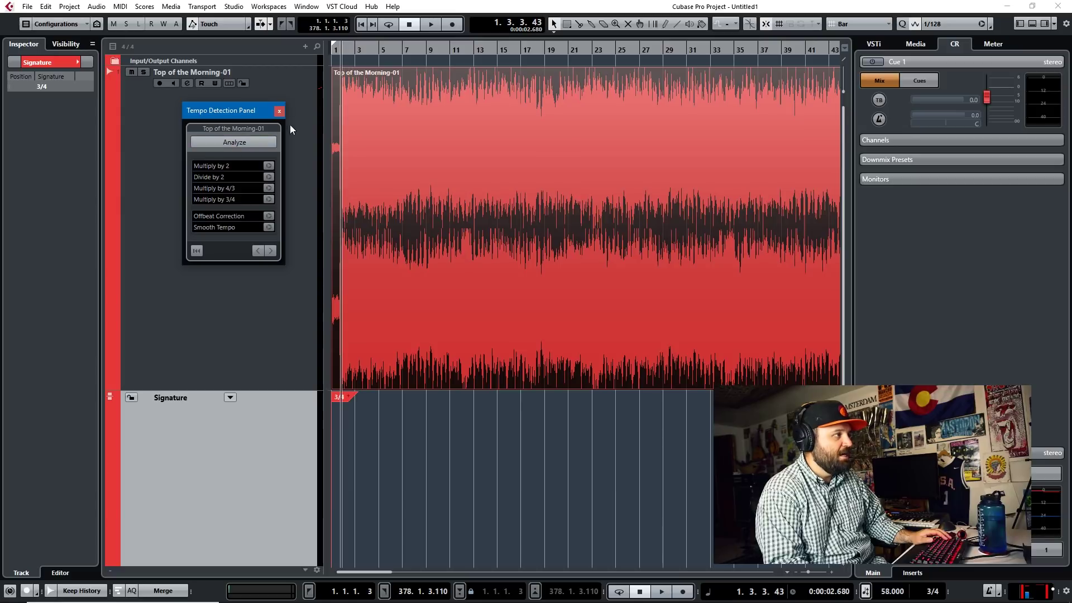
left_click(279, 111)
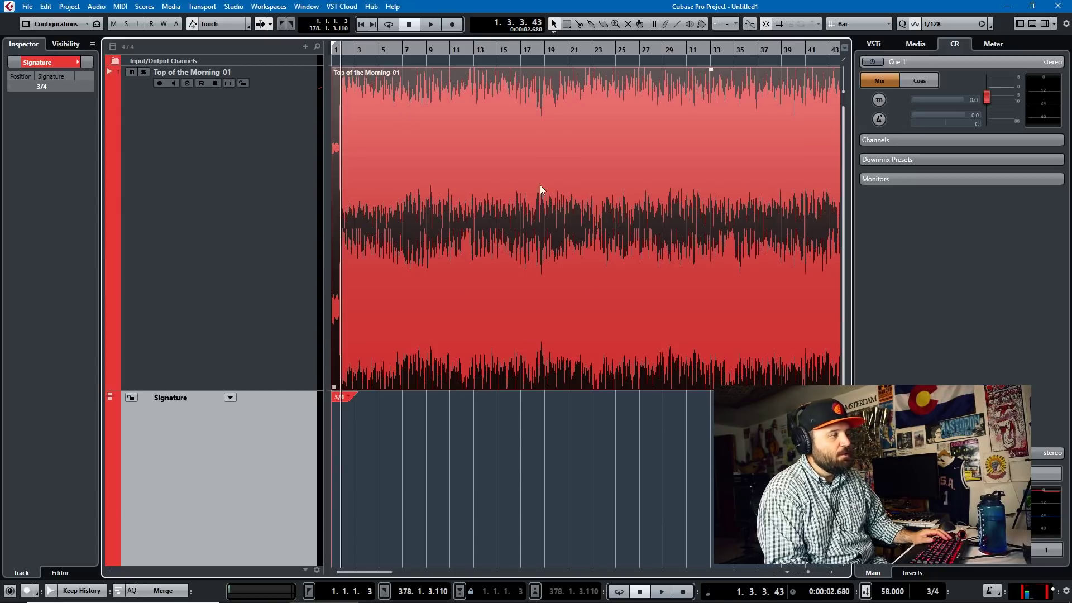
left_click(69, 6)
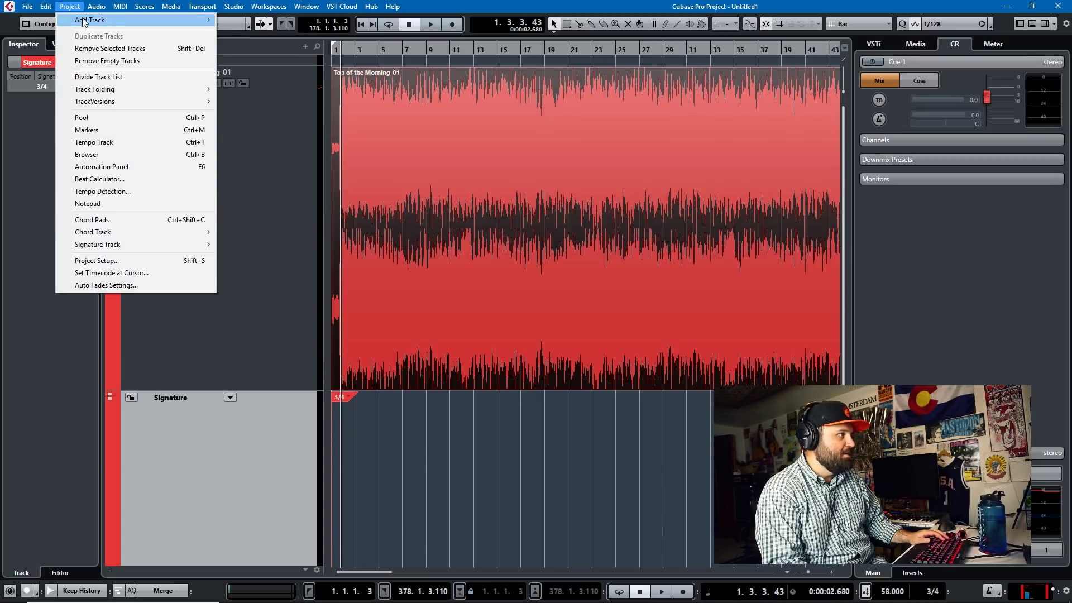
left_click(106, 194)
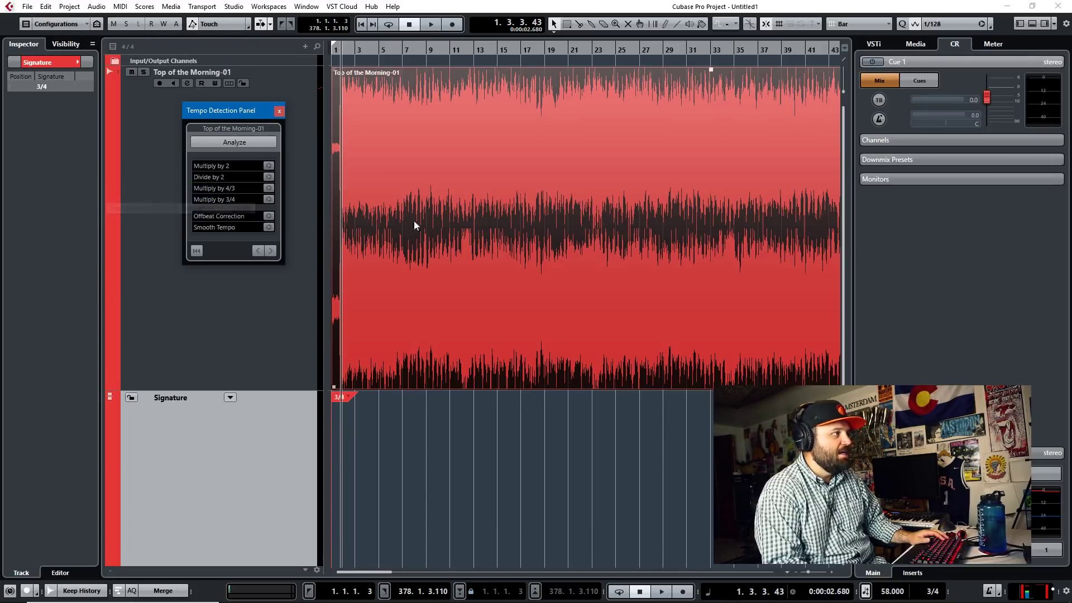
key("g")
key("g")
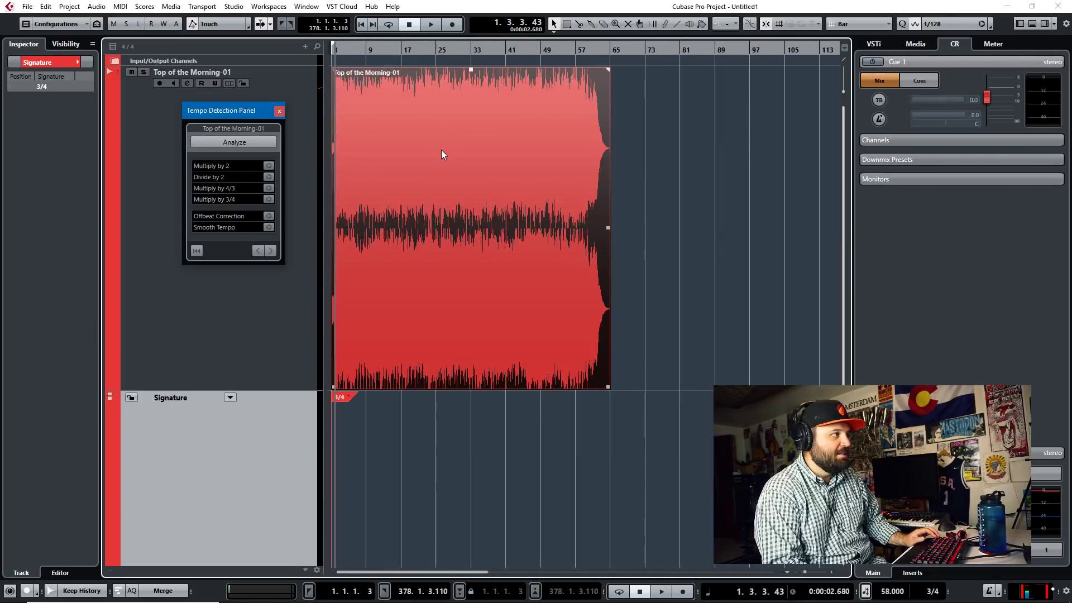
Analyze the audio event's tempo and show the list of detected tempo values.
left_click(223, 143)
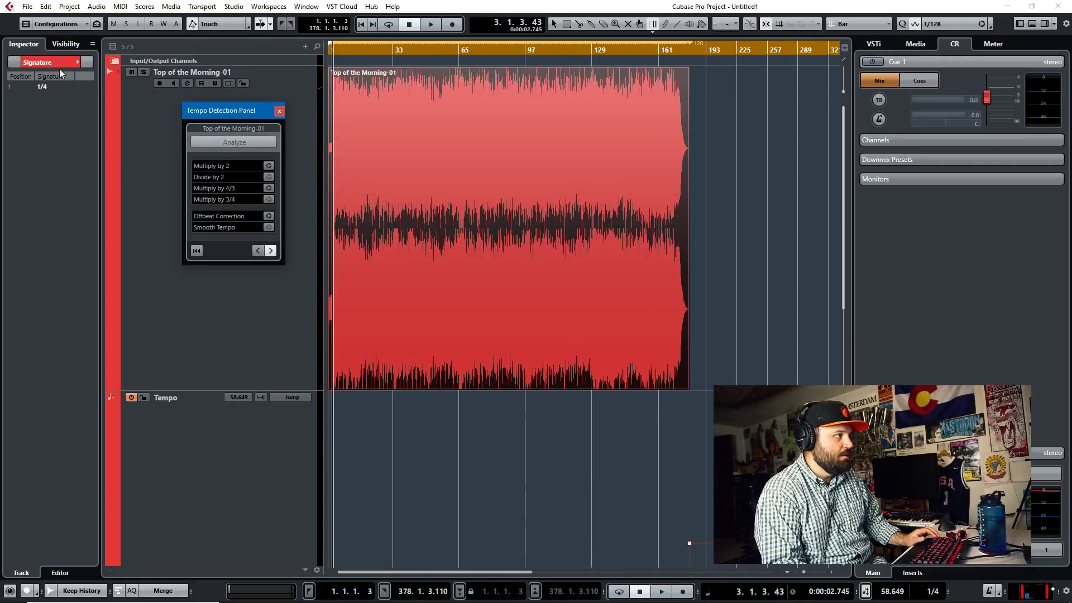
left_click(228, 443)
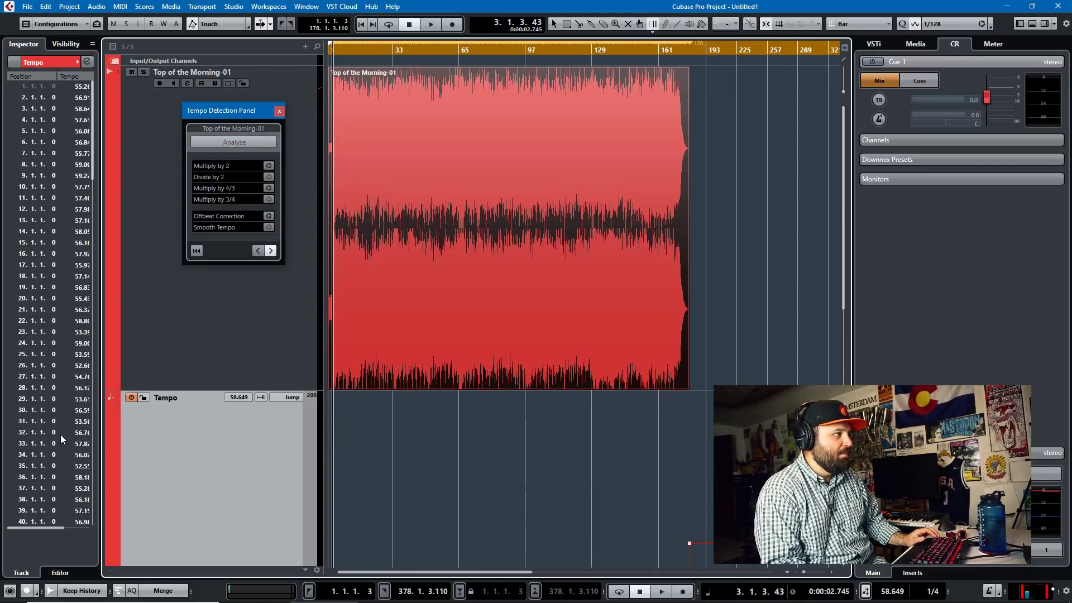
scroll(405, 399, "down", 3)
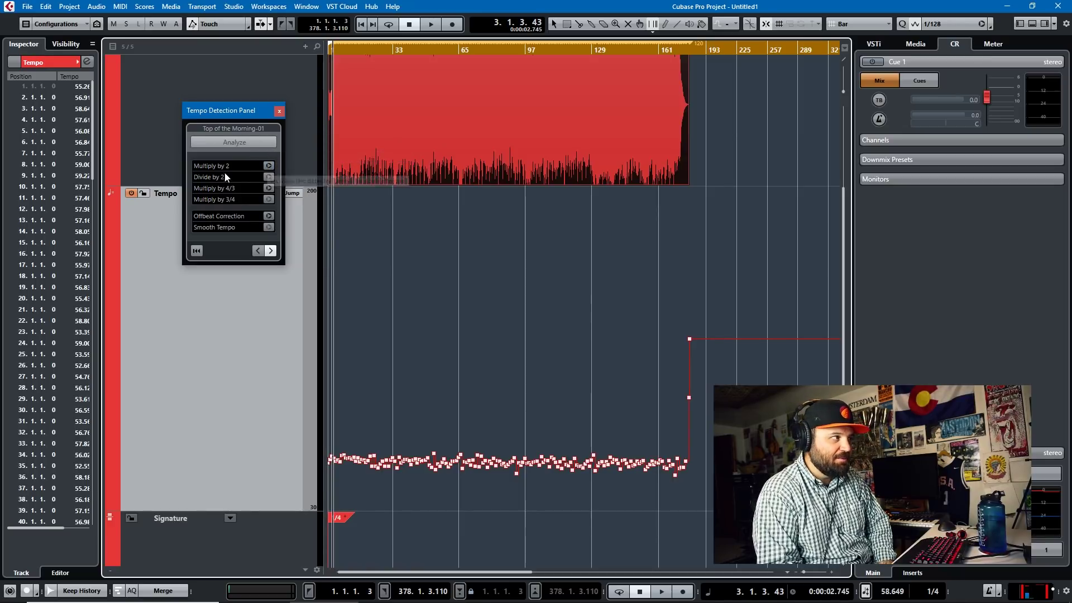
Multiply all detected tempos by 2, to around 115 BPM, and play back to check.
left_click(268, 166)
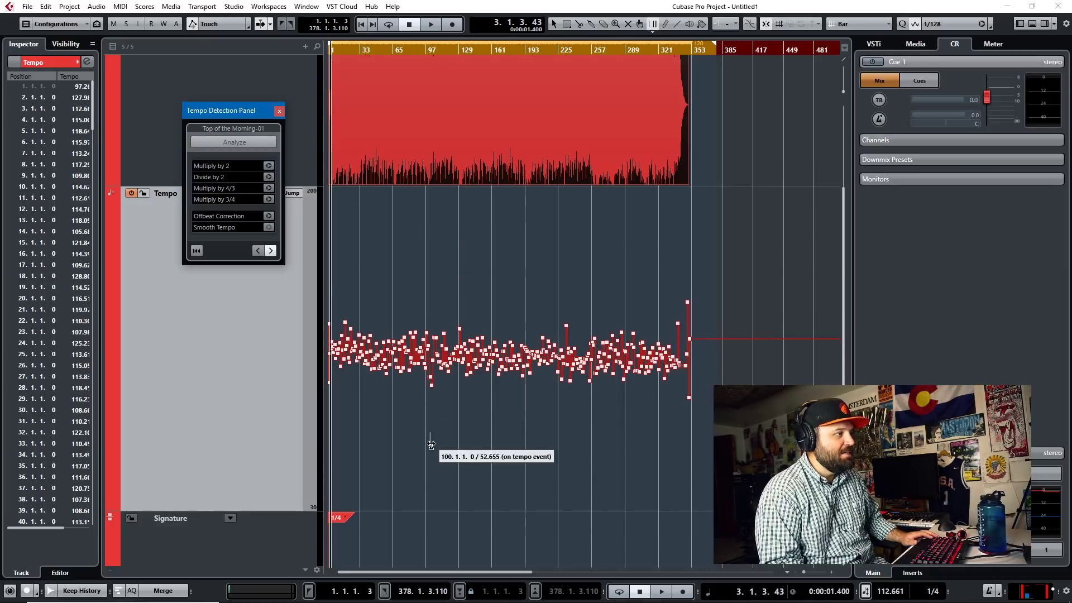
scroll(468, 413, "up", 3)
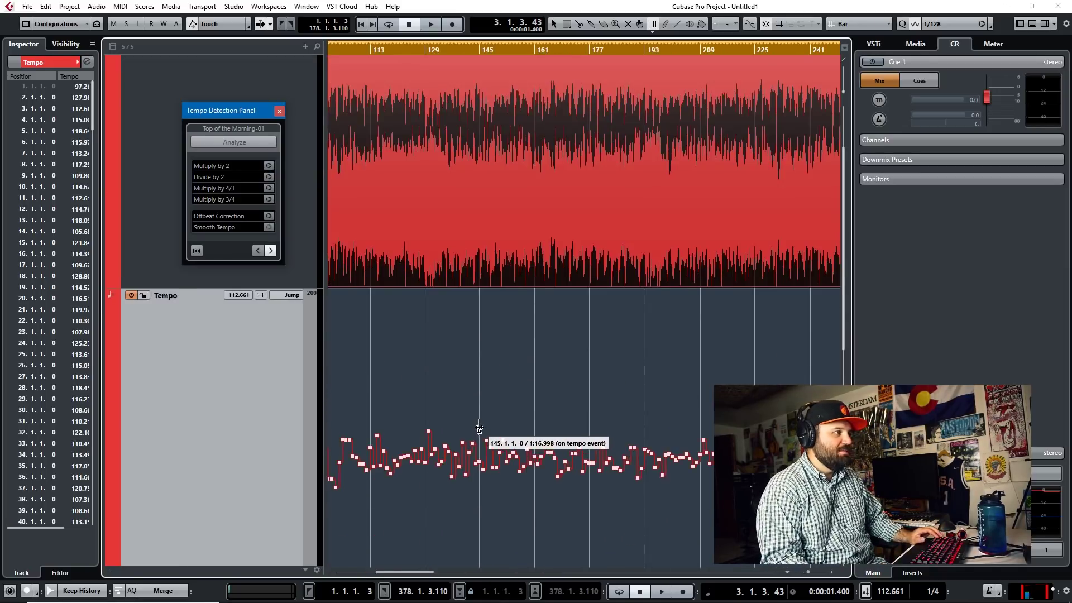
scroll(480, 441, "down", 3)
scroll(469, 430, "right", 10)
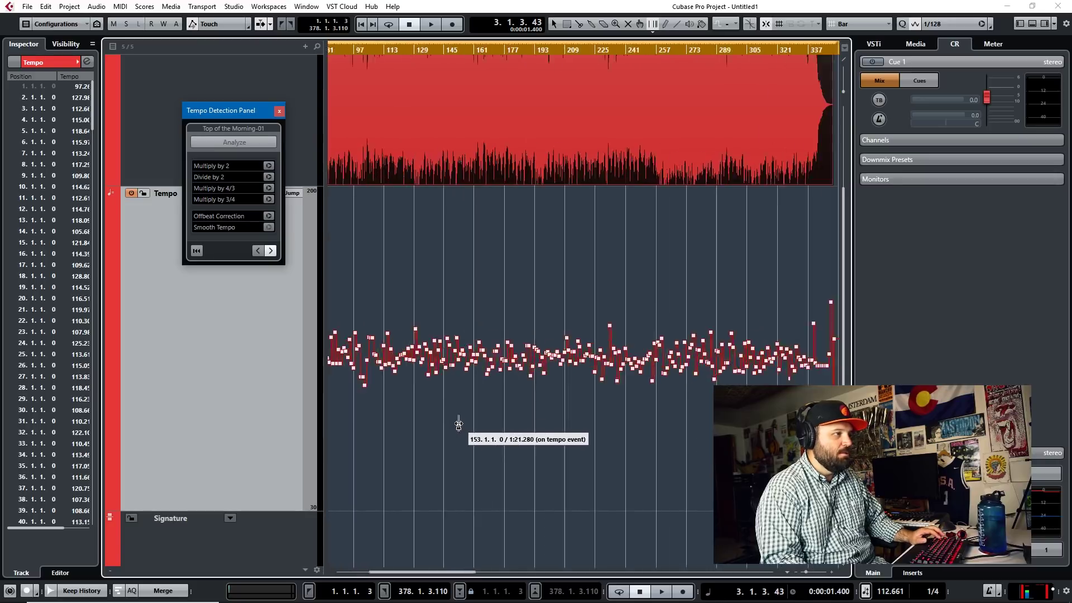
scroll(457, 420, "up", 2)
scroll(457, 420, "up", 2)
scroll(544, 425, "down", 3)
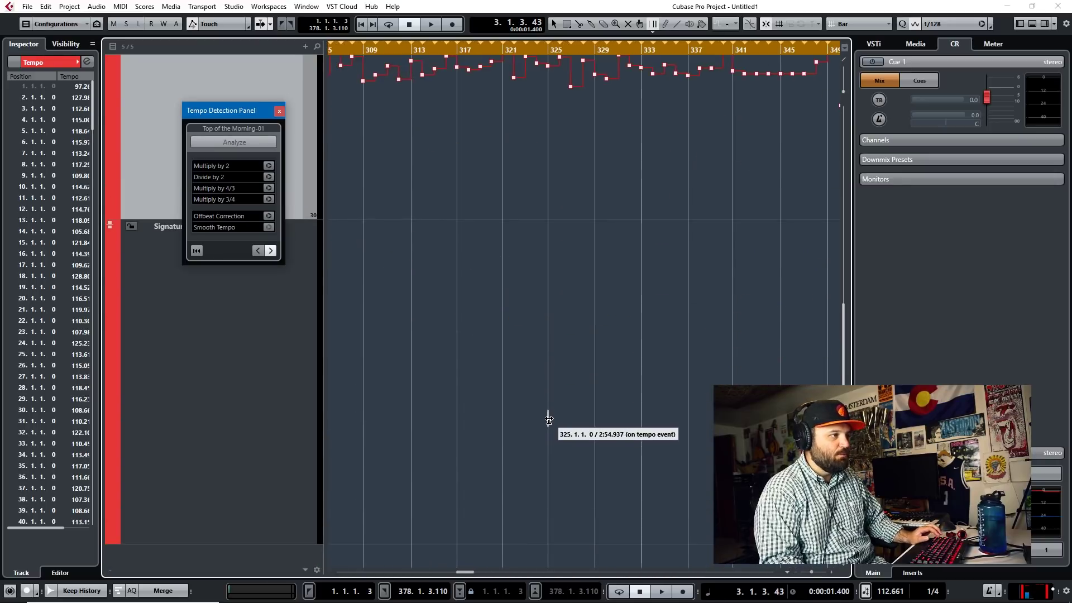
scroll(547, 430, "up", 3)
scroll(540, 422, "up", 2)
scroll(530, 416, "down", 8)
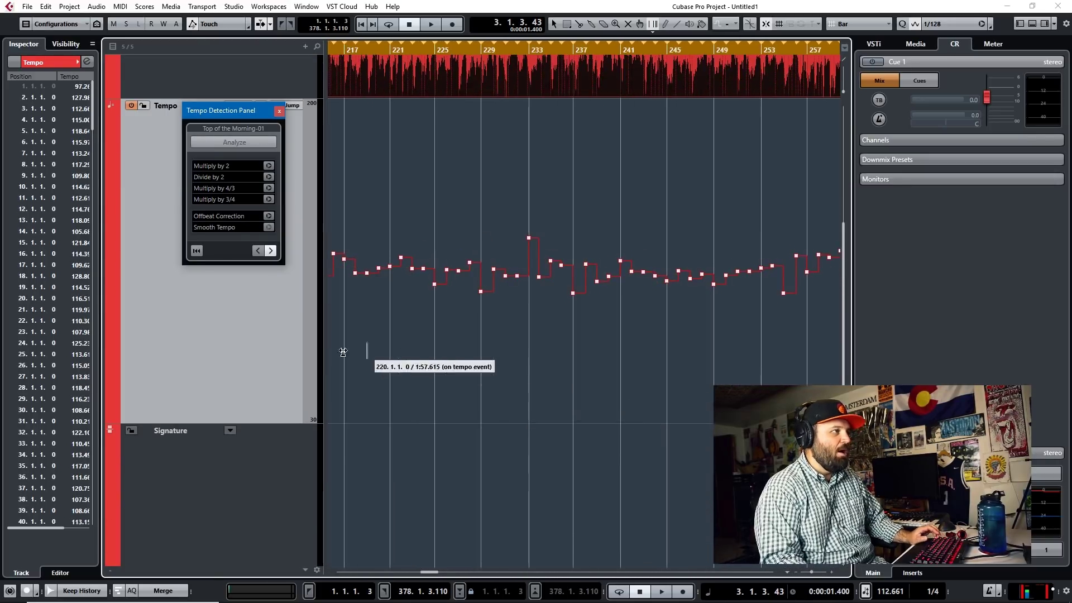
scroll(407, 335, "up", 5)
scroll(363, 268, "left", 5)
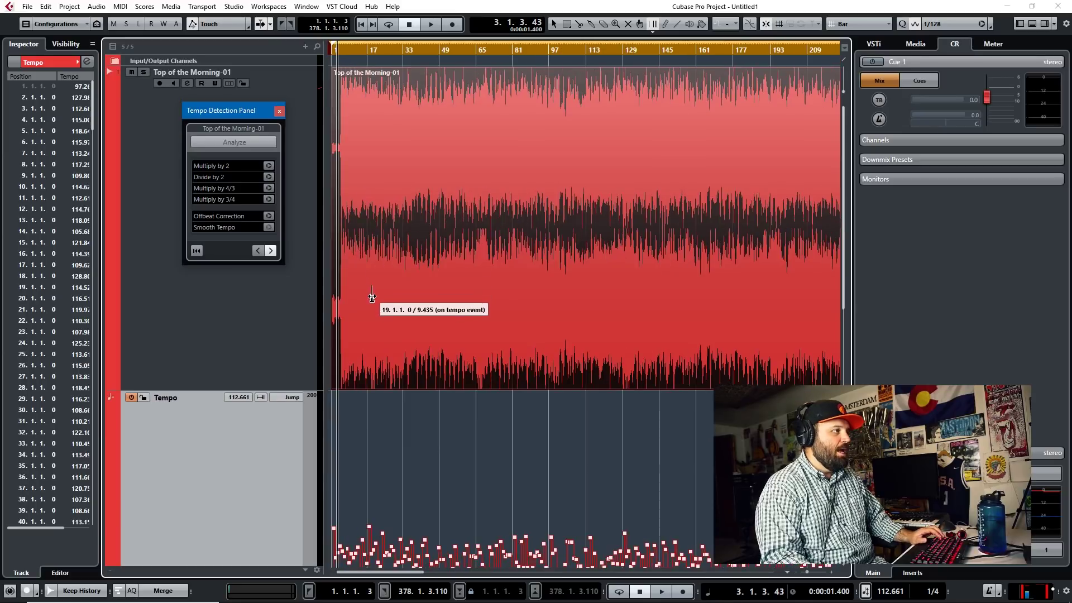
scroll(610, 440, "down", 5)
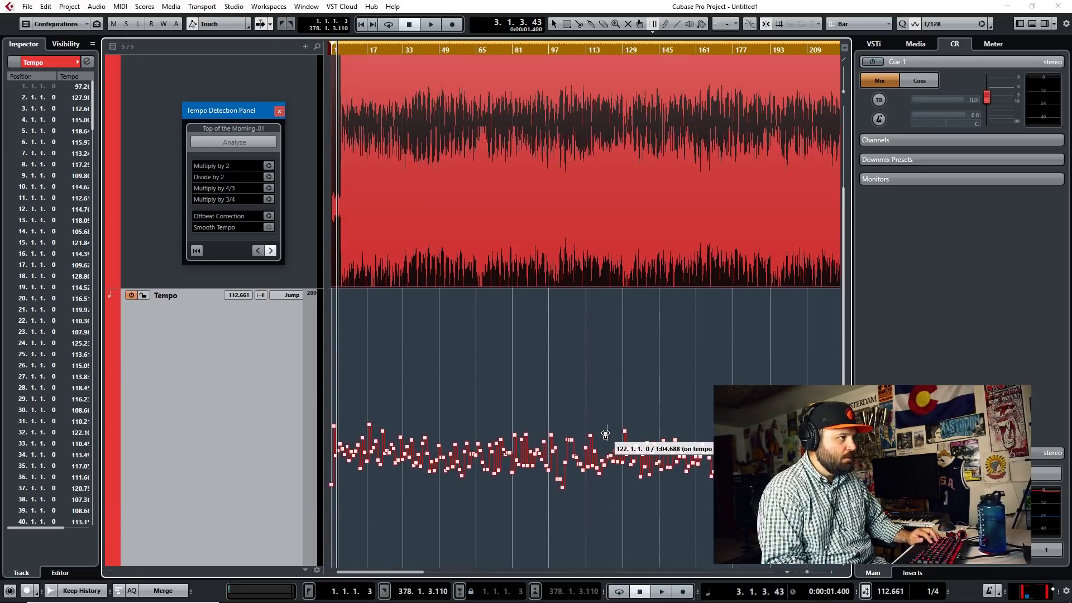
key("space")
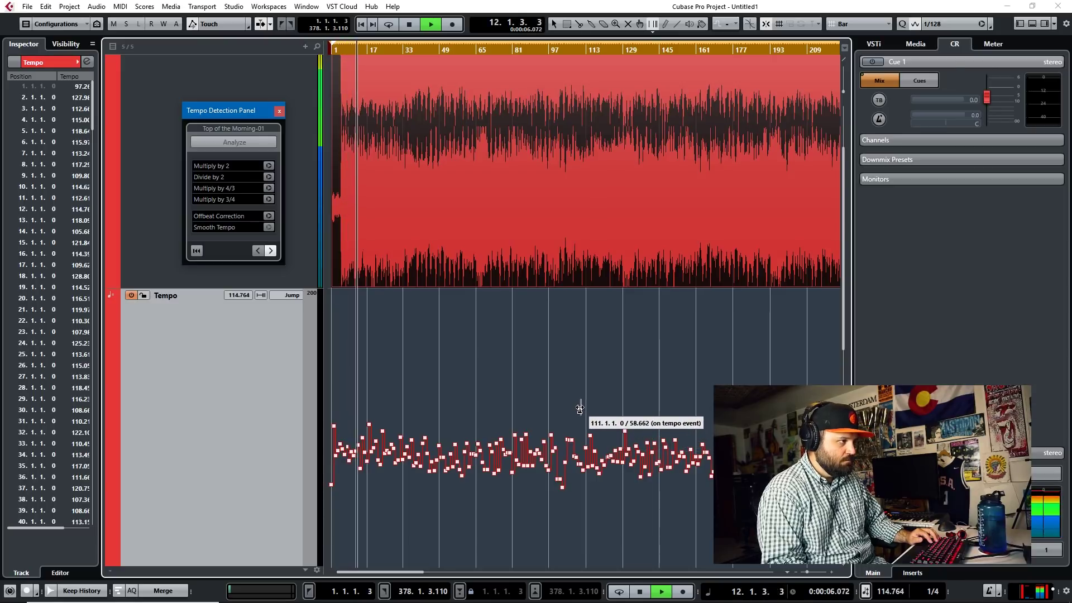
key("space")
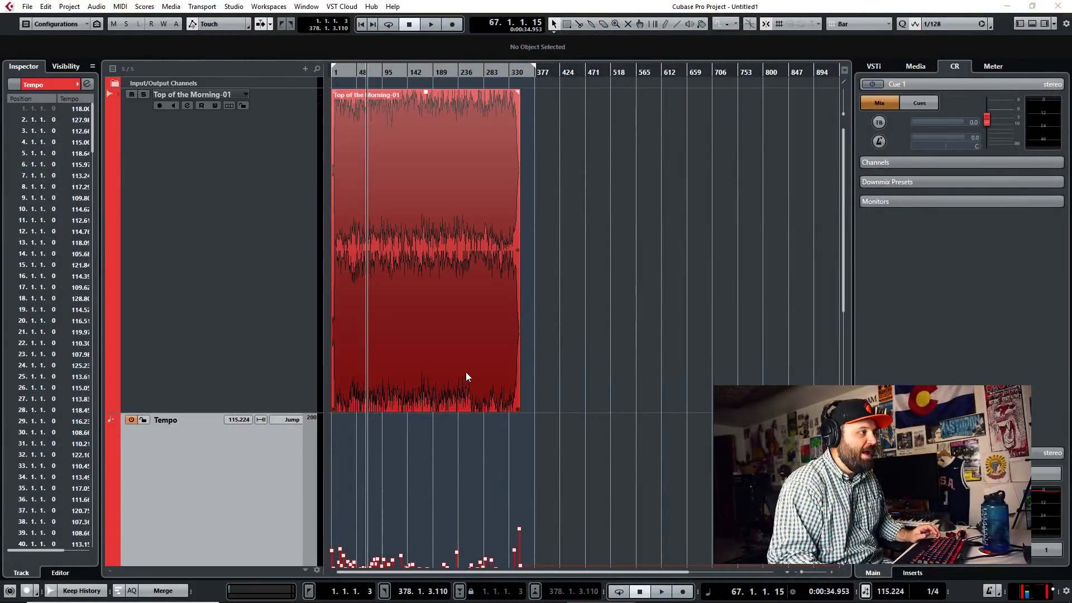
Reopen the Tempo Detection Panel with Ctrl+T, enlarge the audio track, and play the song.
scroll(477, 369, "down", 6)
scroll(439, 297, "up", 2)
key("ctrl+t")
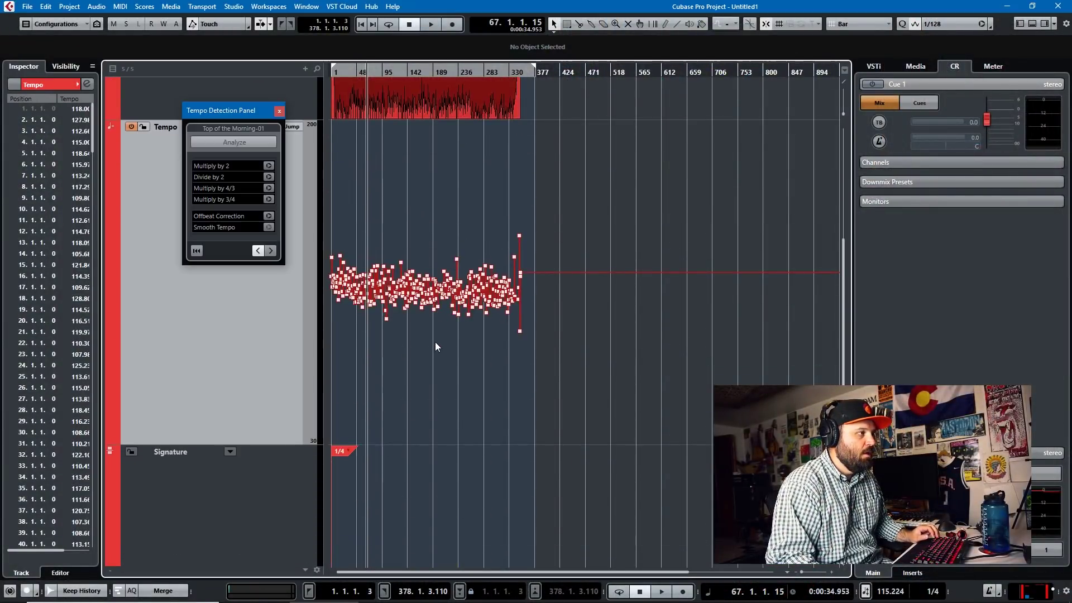
key("h")
key("h")
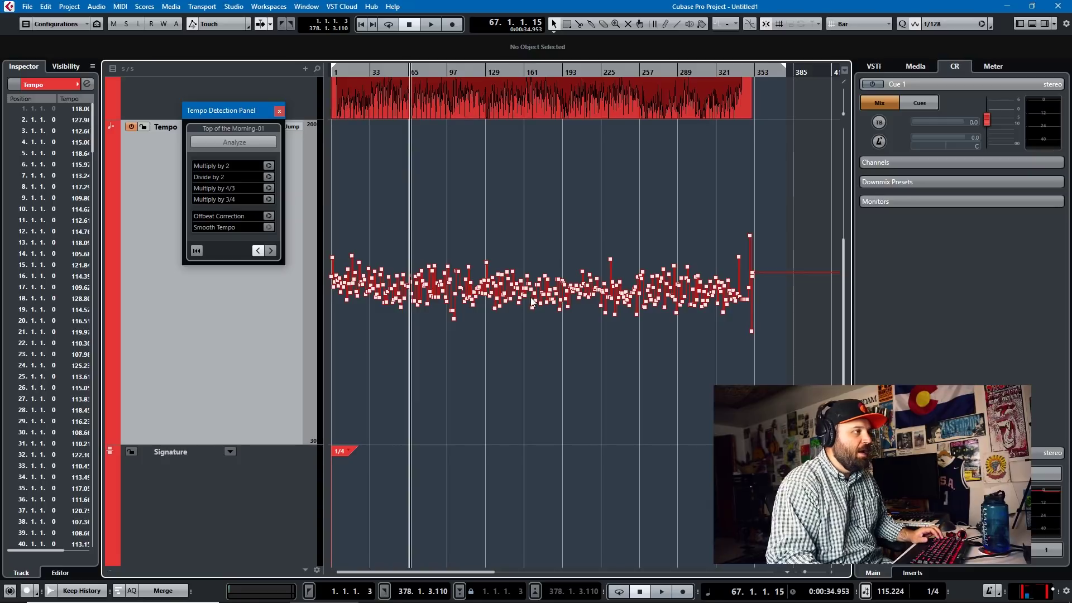
key("g")
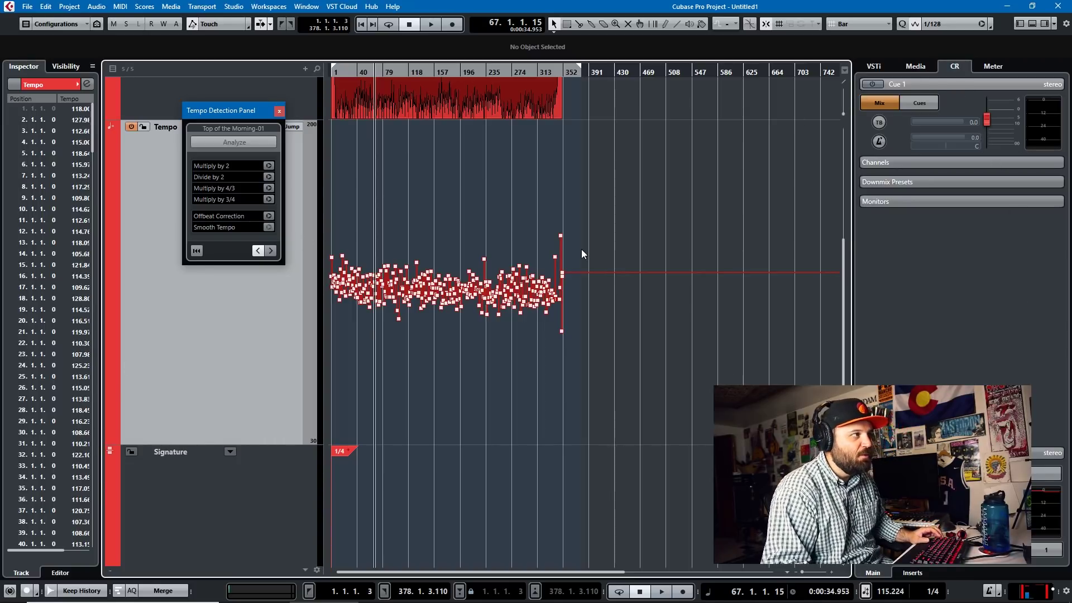
key("z")
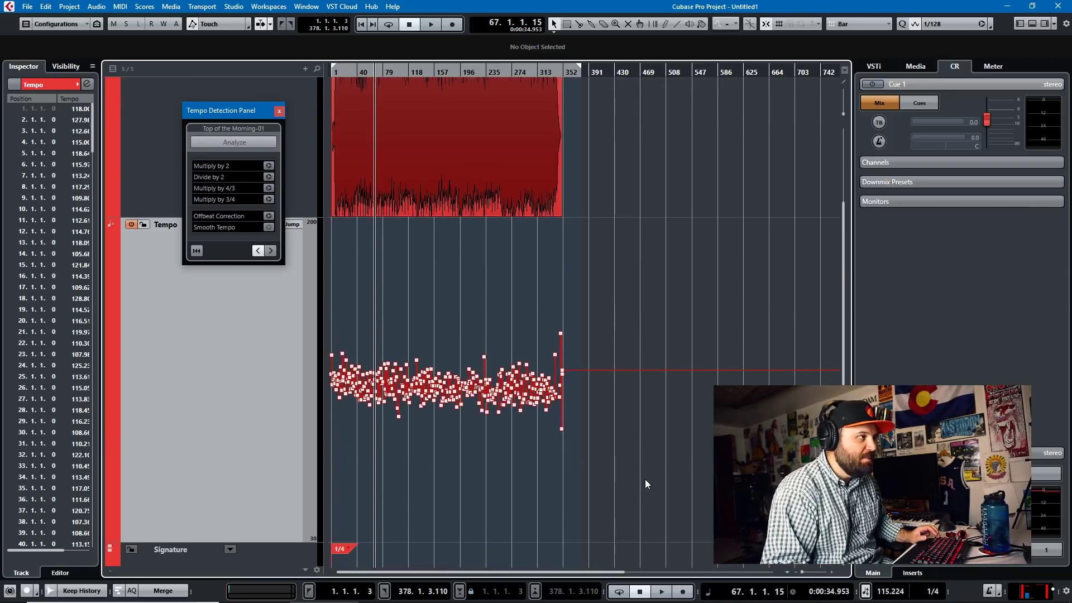
left_click(427, 123)
key("space")
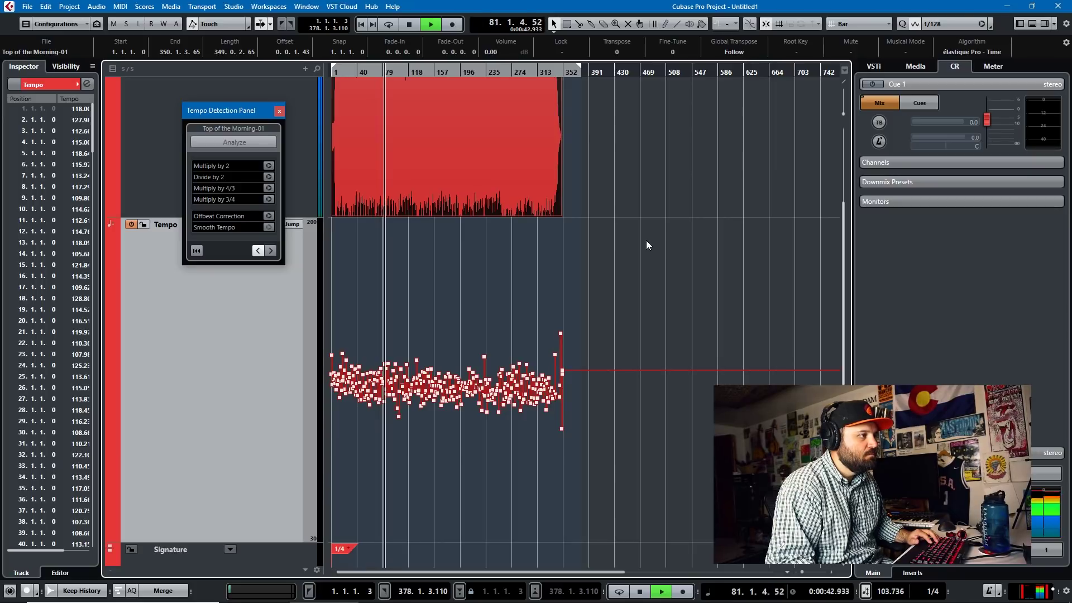
Delete the detected tempo points and set the project tempo to 118.
key("space")
left_click_drag(643, 515, 327, 307)
key("Delete")
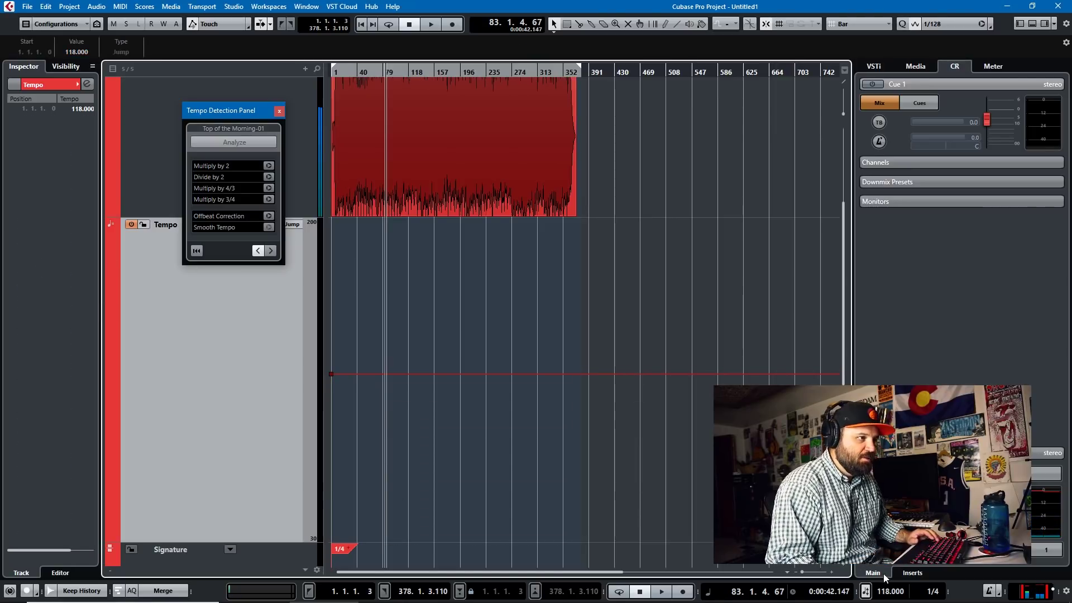
double_click(887, 591)
type("188")
key("Return")
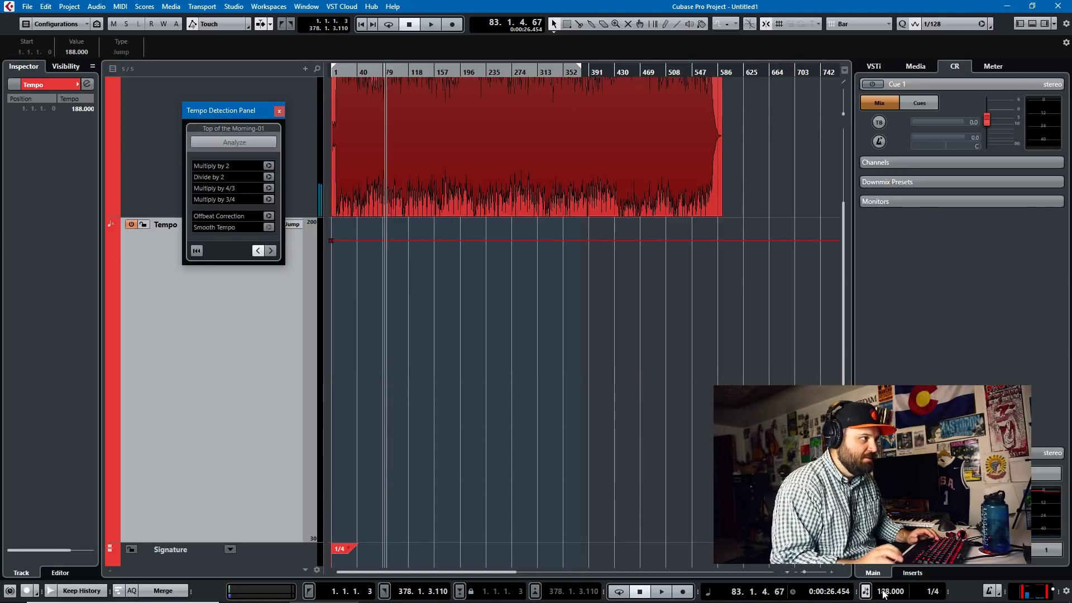
mouse_move(870, 596)
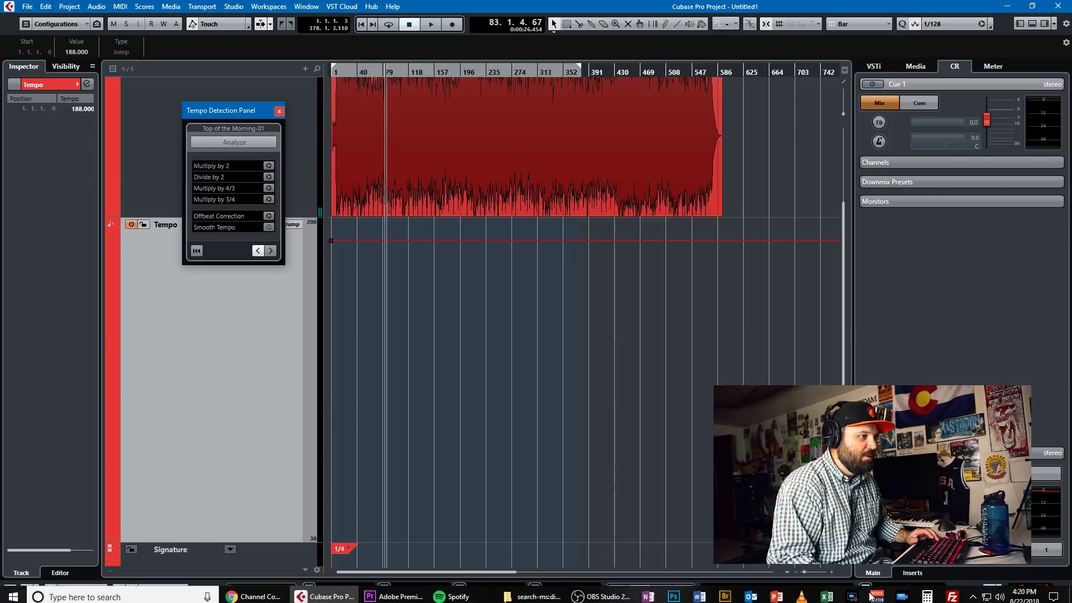
type("118")
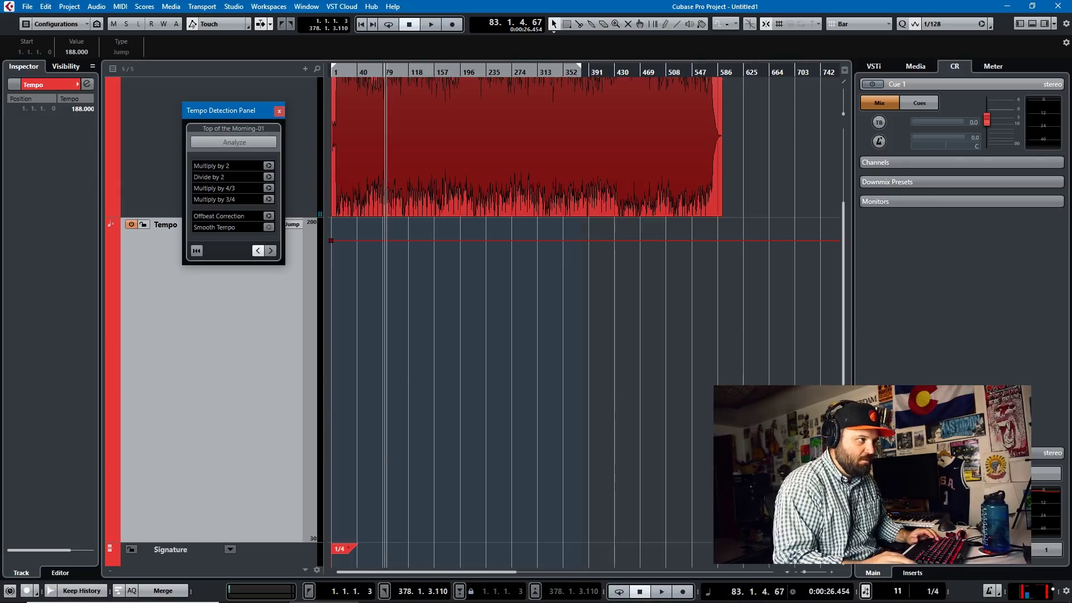
key("Return")
Switch the song event to Musical mode and play it back at 118 BPM.
left_click(411, 163)
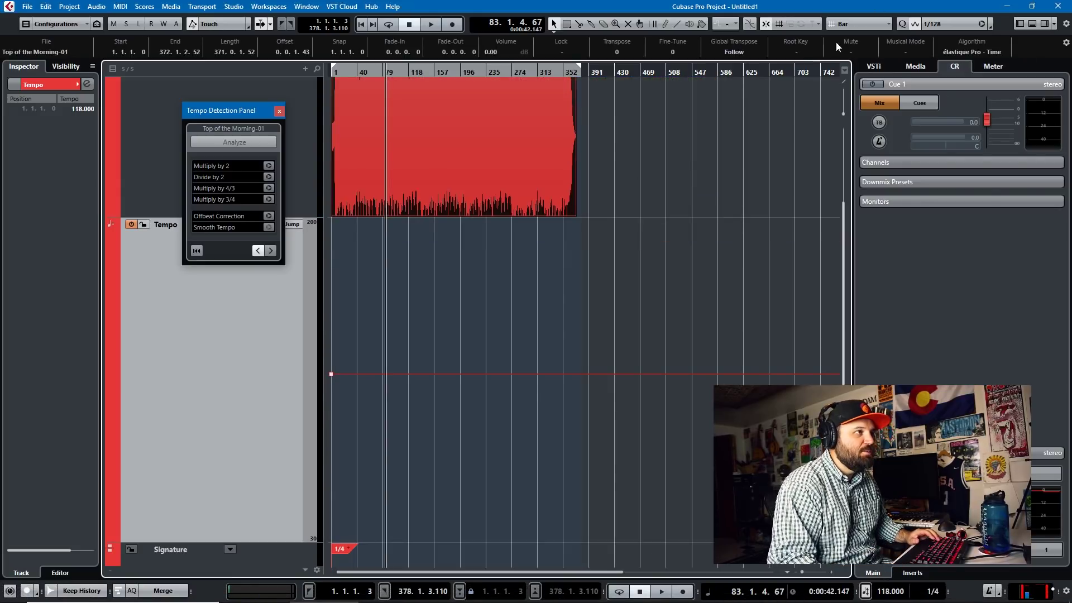
left_click(908, 53)
key("space")
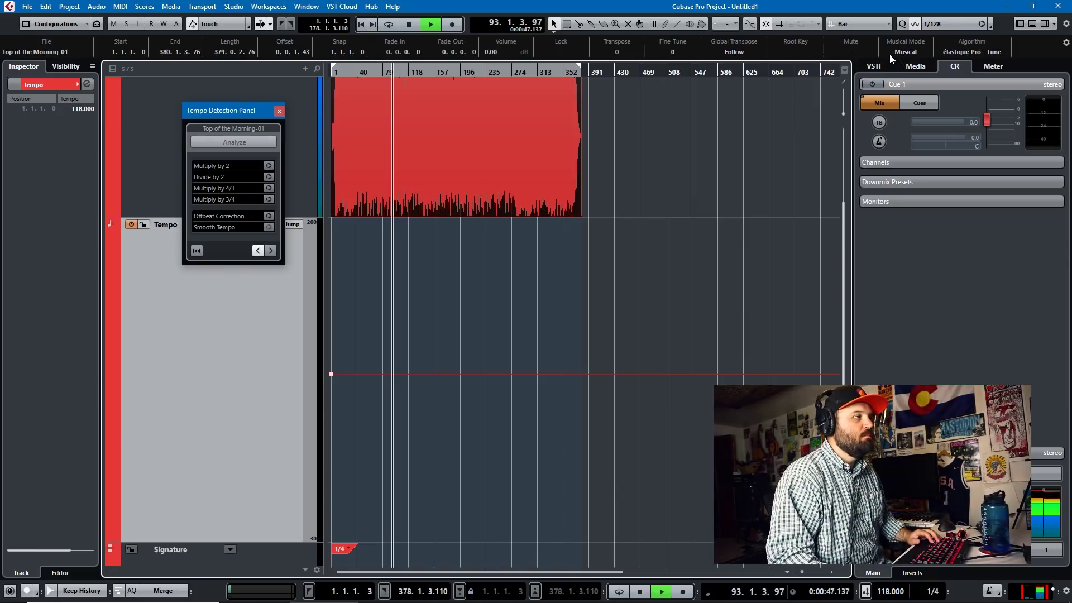
scroll(411, 181, "up", 5)
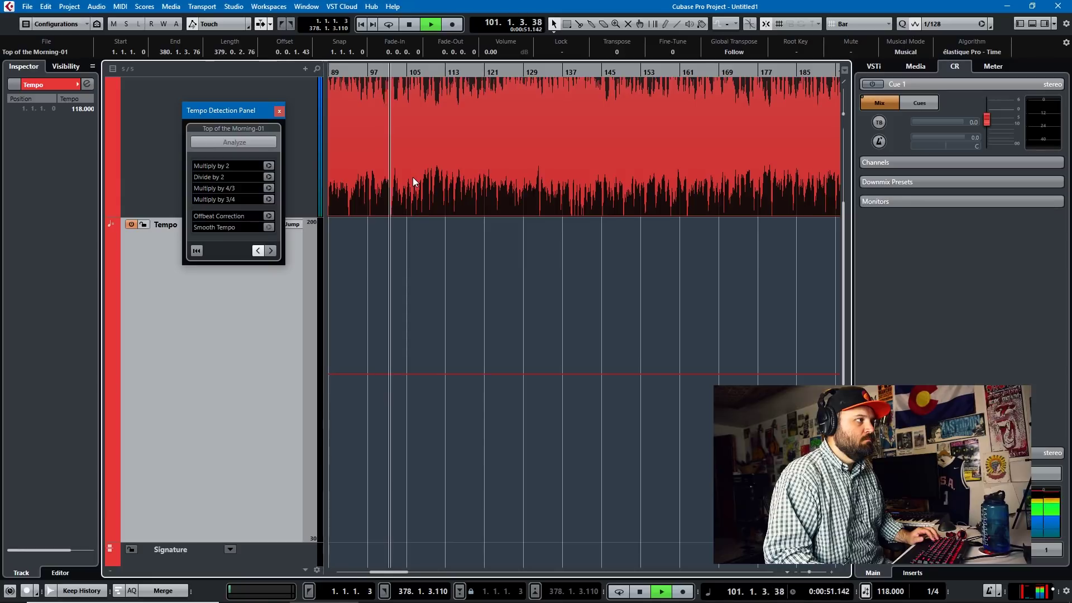
scroll(413, 177, "up", 2)
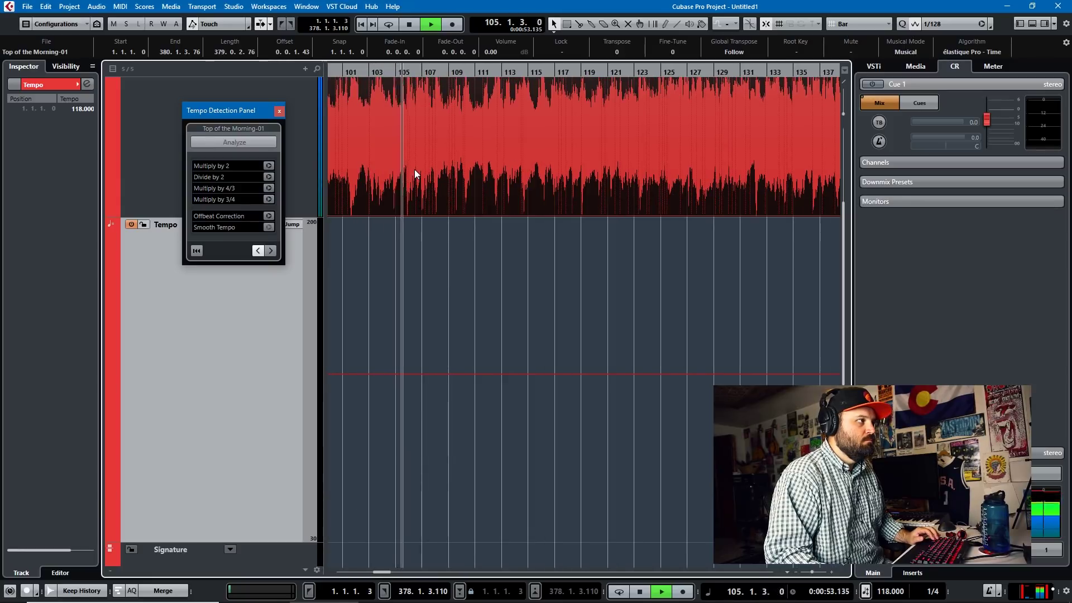
scroll(414, 169, "up", 2)
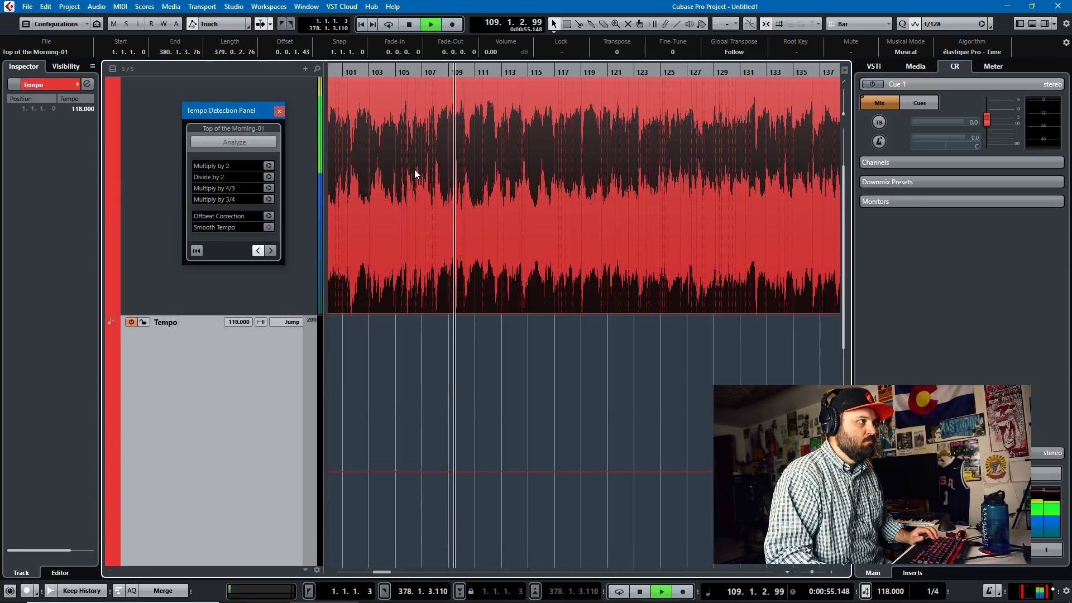
scroll(427, 166, "up", 1)
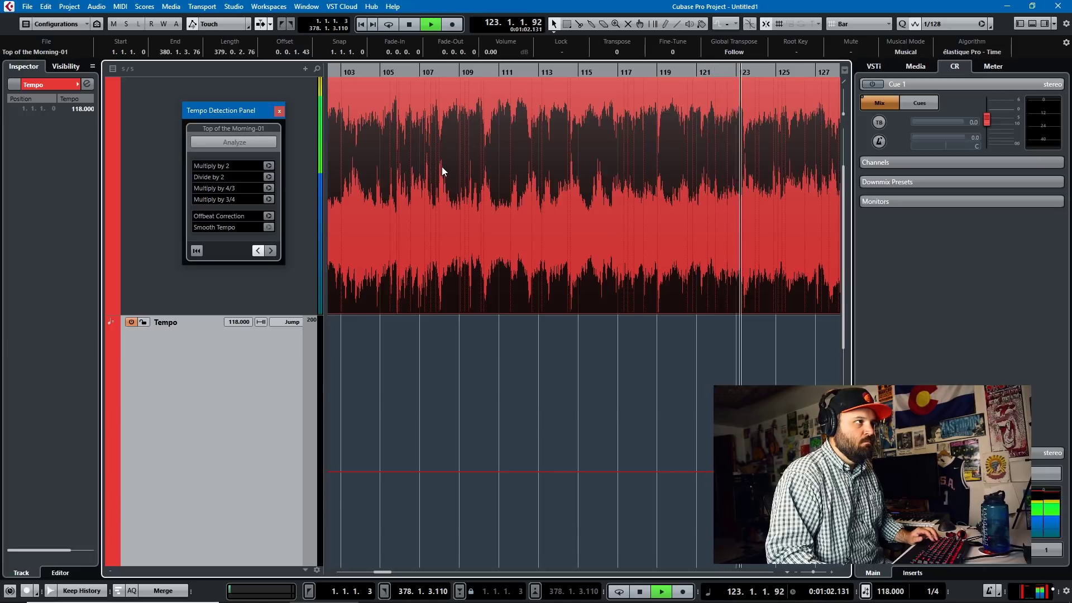
key("space")
Scroll and zoom out so the audio track and the fluctuating tempo curve are both visible.
scroll(547, 196, "down", 3)
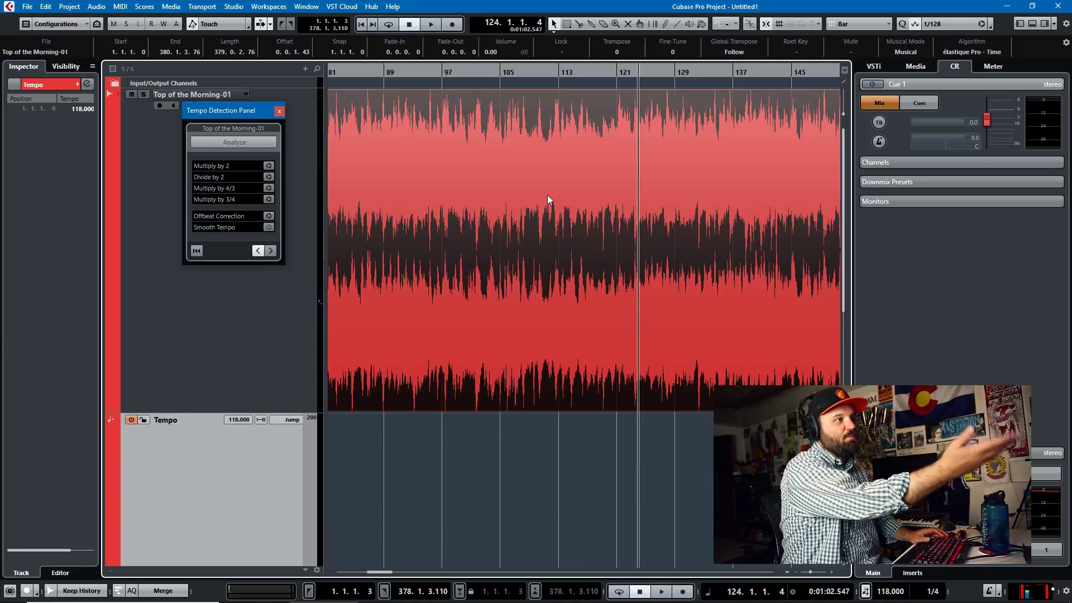
scroll(561, 166, "down", 5)
key("g")
scroll(515, 306, "up", 5)
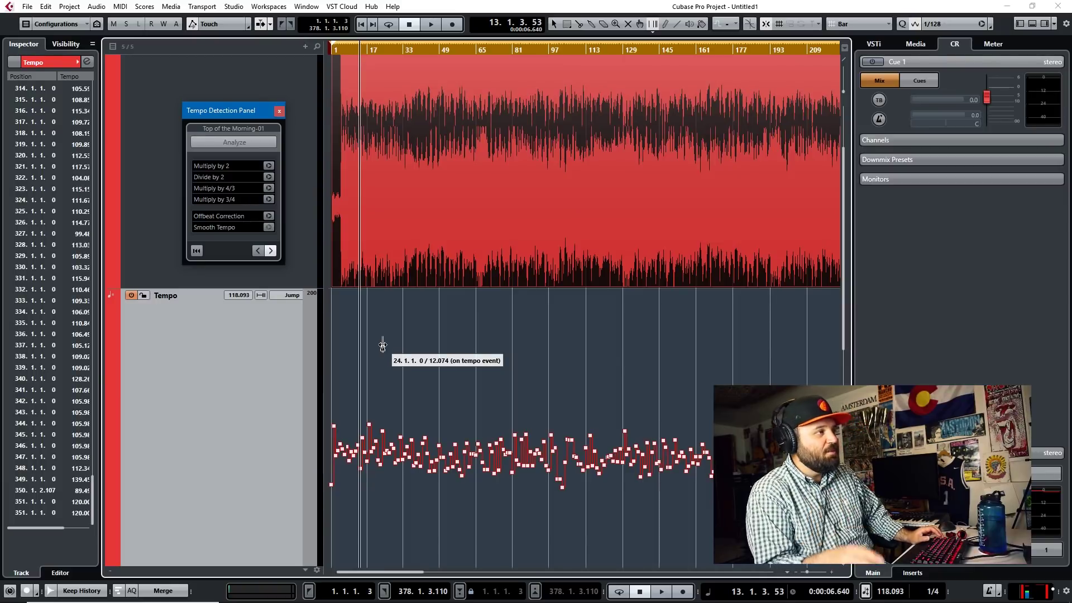
scroll(611, 318, "up", 3)
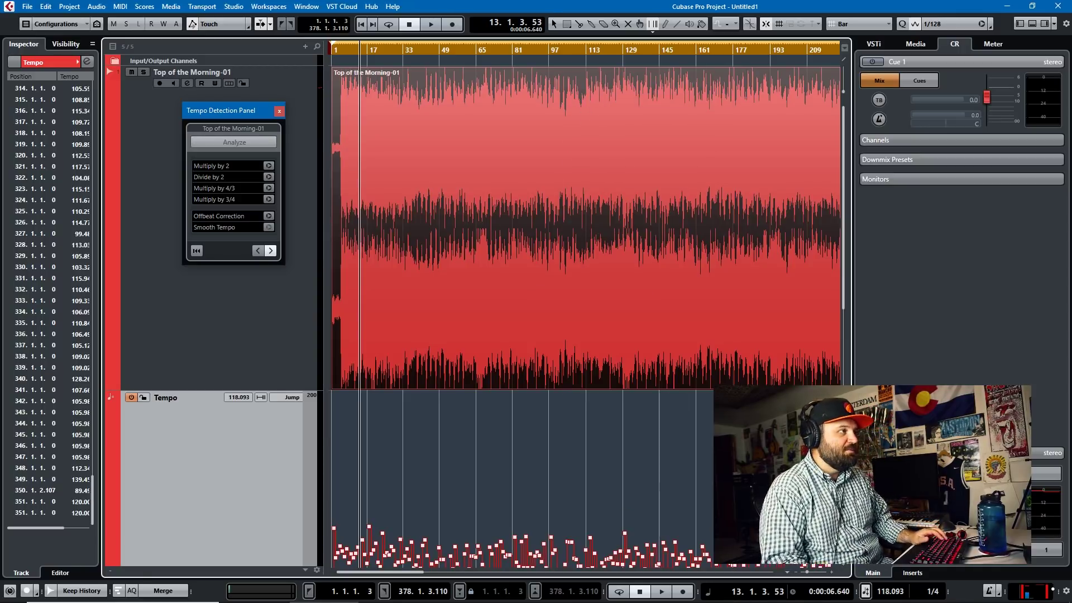
Select the Tempo track and set its tempo events to 118 in the Inspector list.
left_click(553, 24)
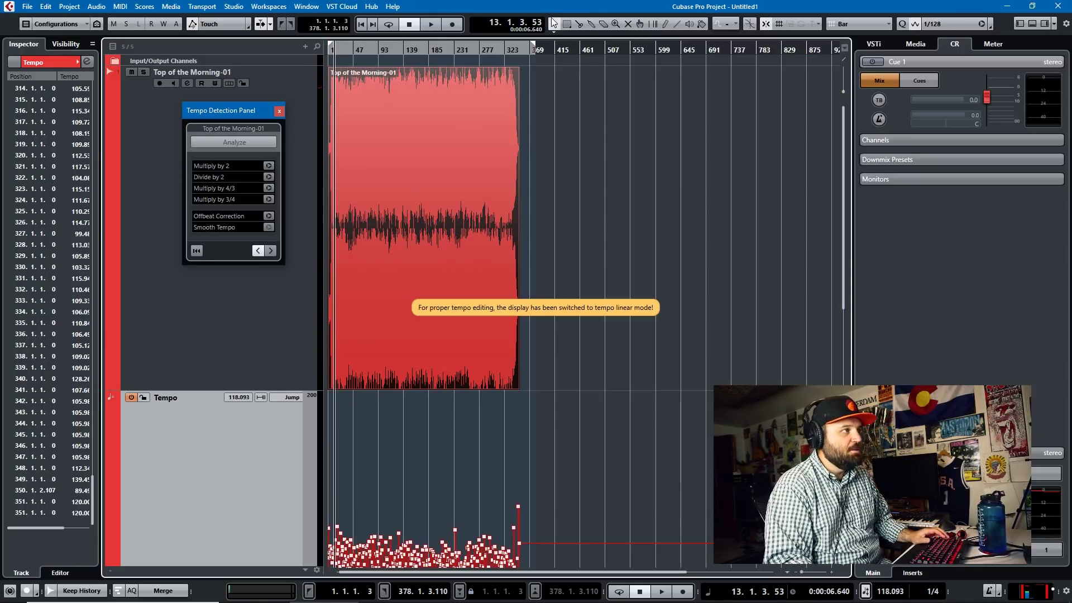
left_click(554, 24)
key("Escape")
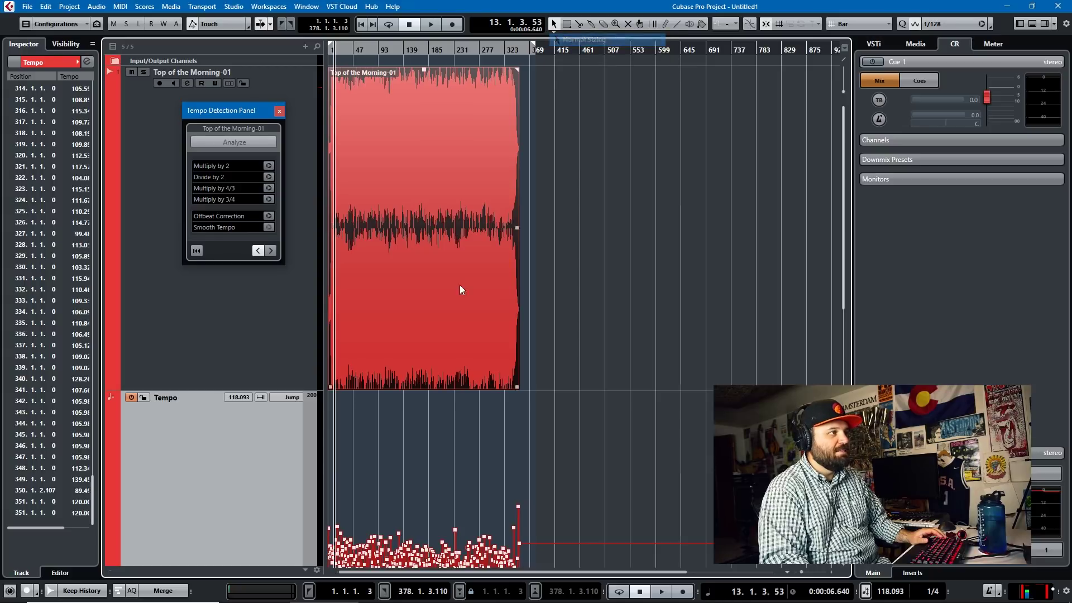
key("h")
key("h")
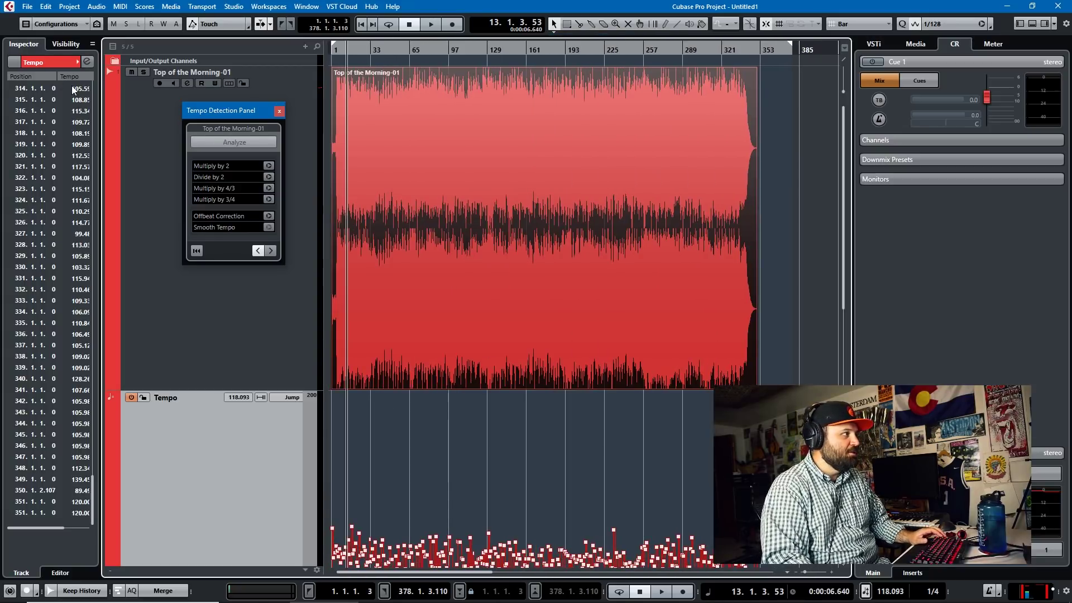
scroll(65, 99, "up", 15)
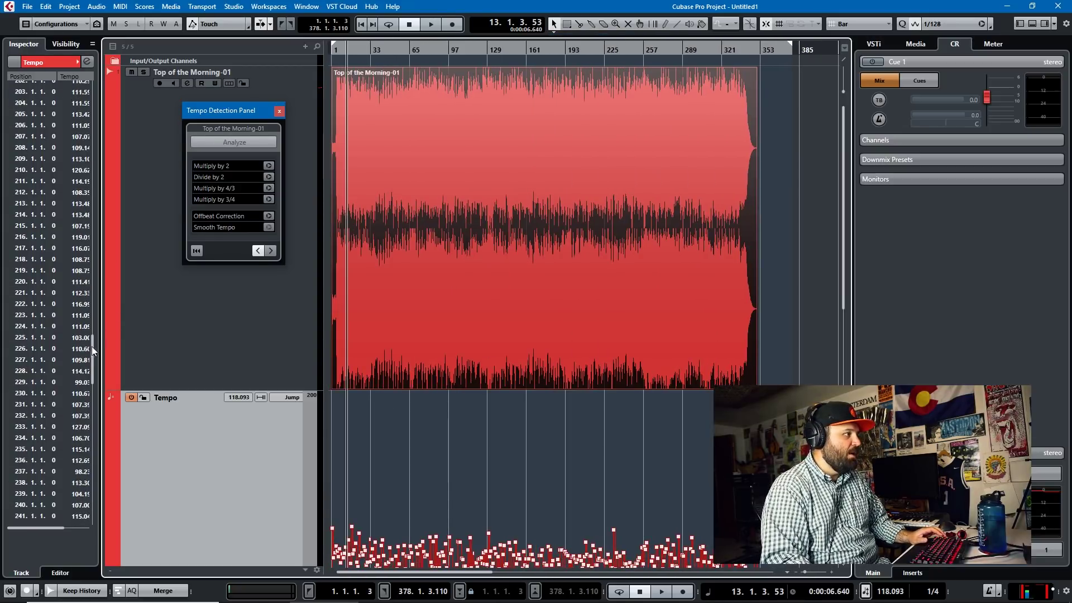
left_click_drag(91, 357, 114, 62)
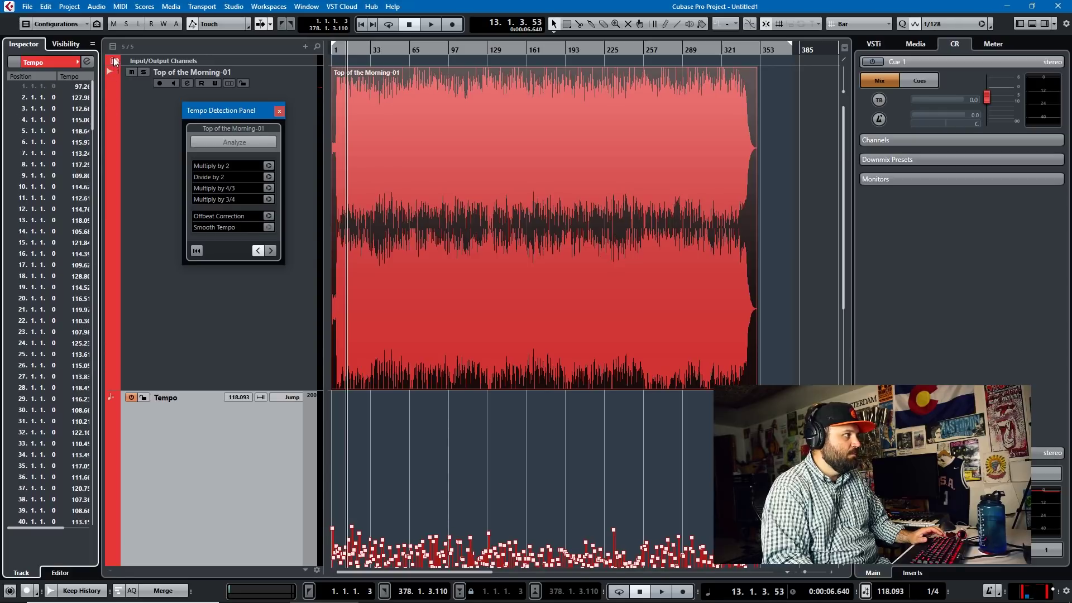
left_click(78, 87)
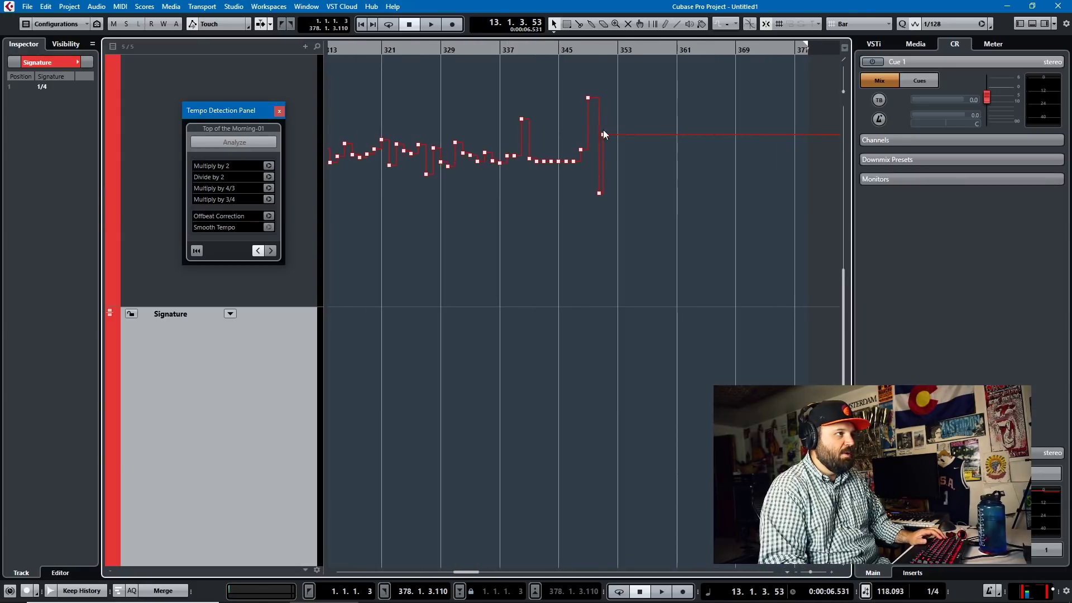
scroll(635, 154, "up", 4)
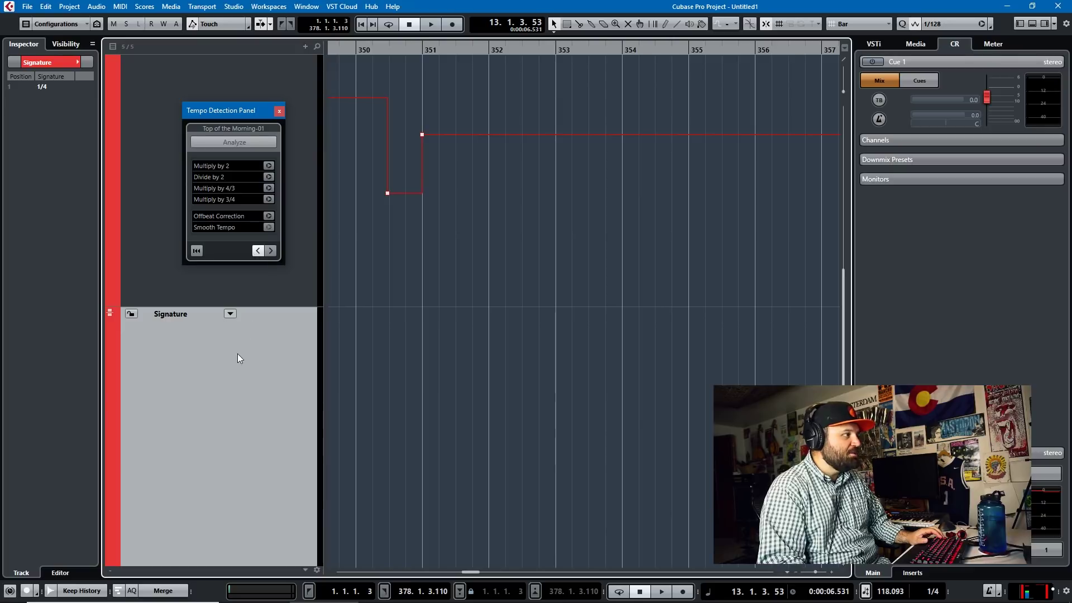
left_click(135, 221)
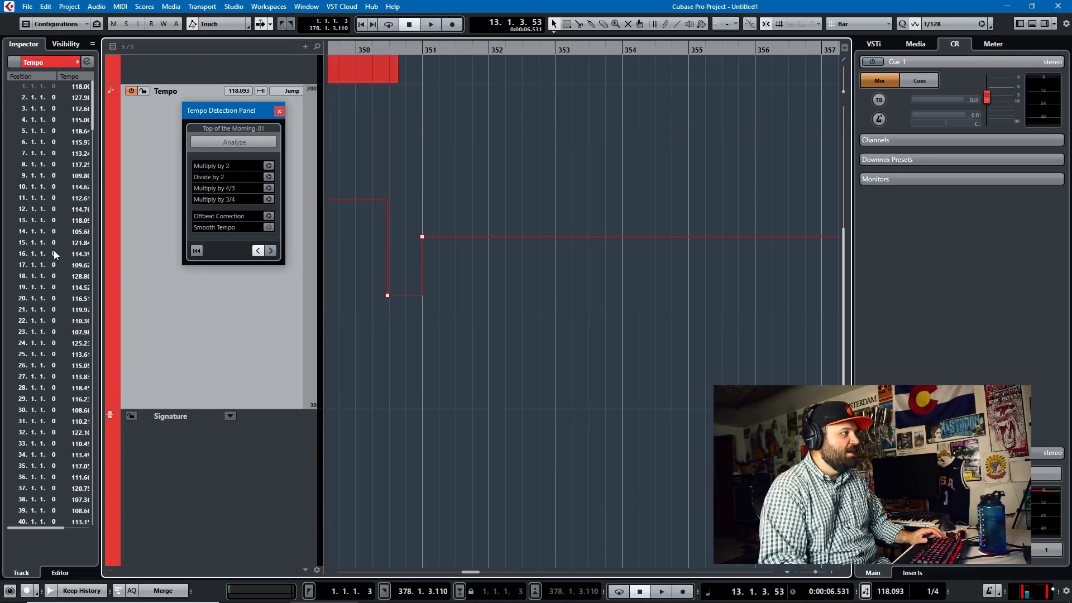
scroll(54, 255, "down", 20)
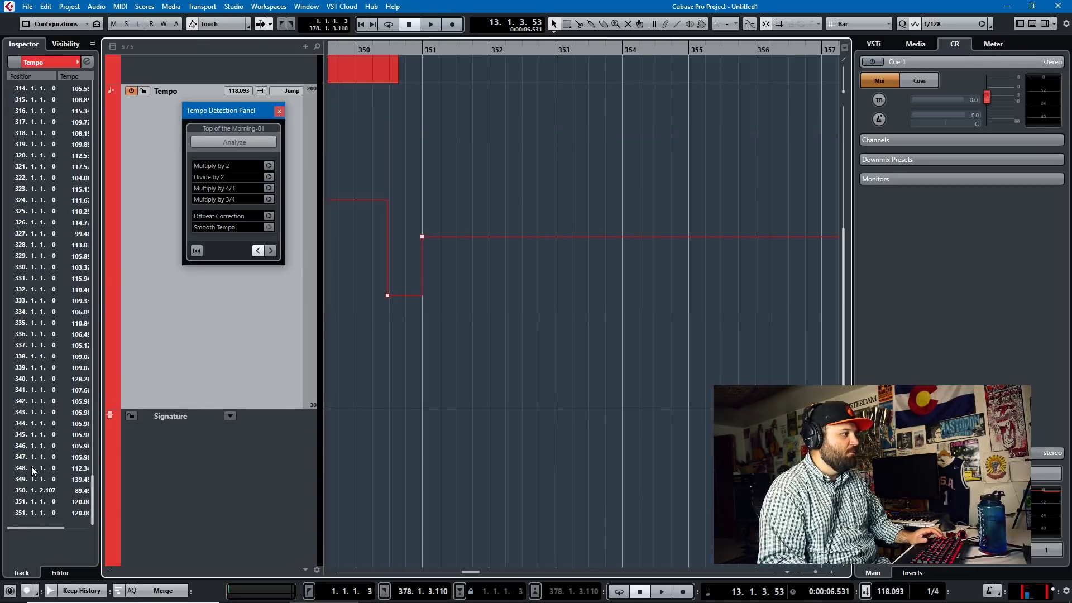
double_click(77, 513)
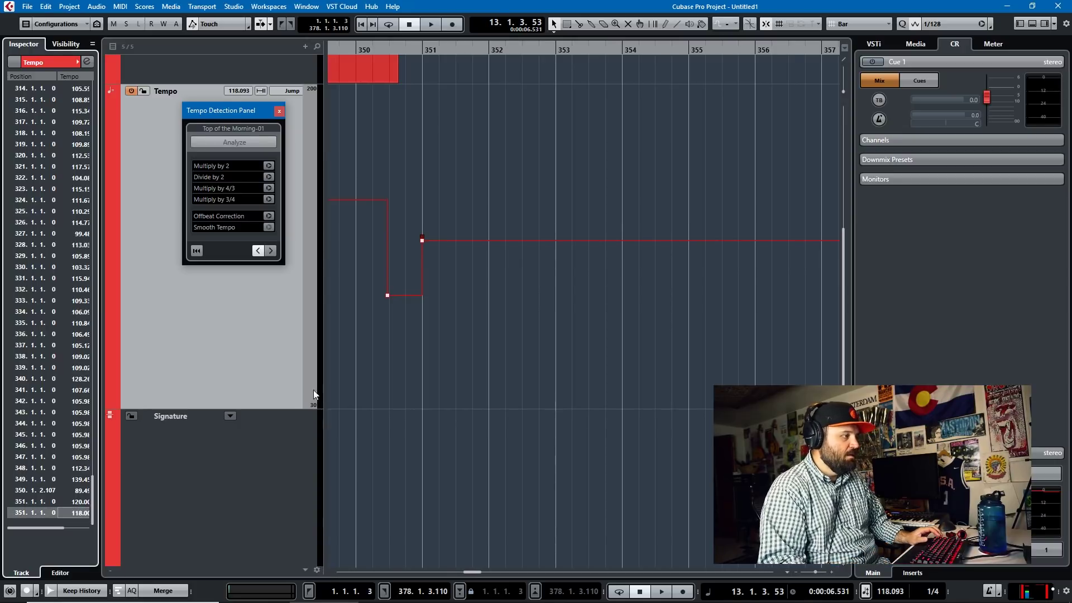
Delete the other tempo points back to bar 1, leaving a flat 118 BPM tempo.
key("g")
key("shift+g")
key("g")
key("g")
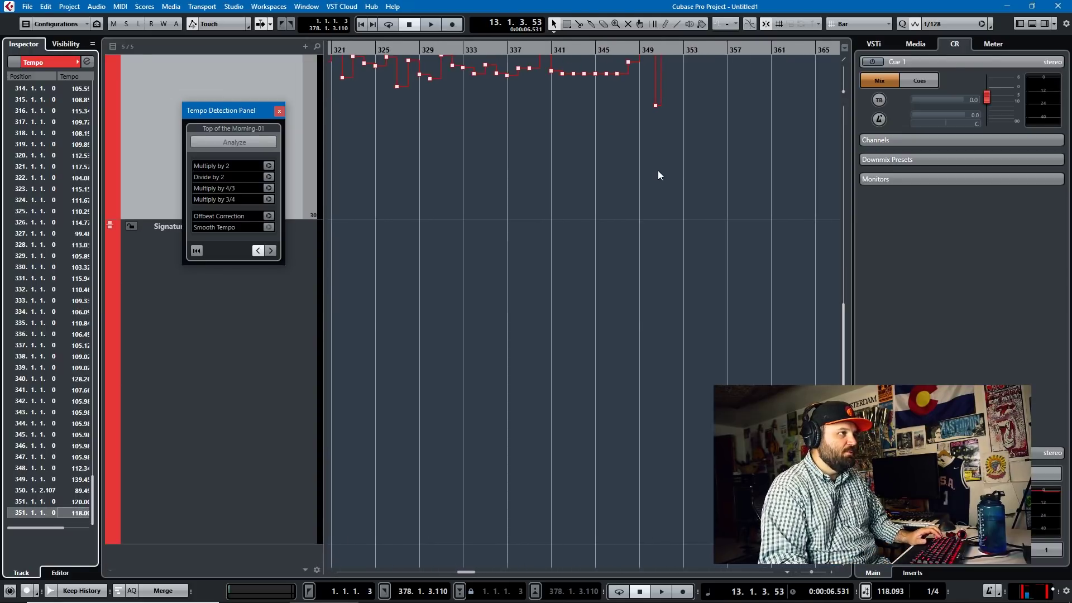
scroll(653, 207, "up", 5)
left_click(654, 412)
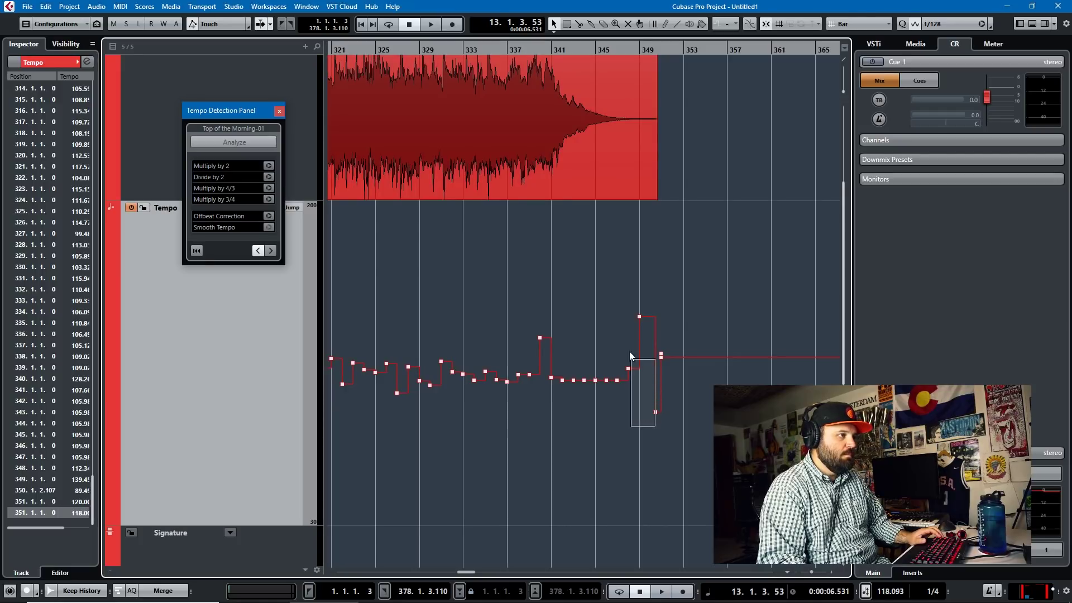
left_click_drag(594, 317, 338, 301)
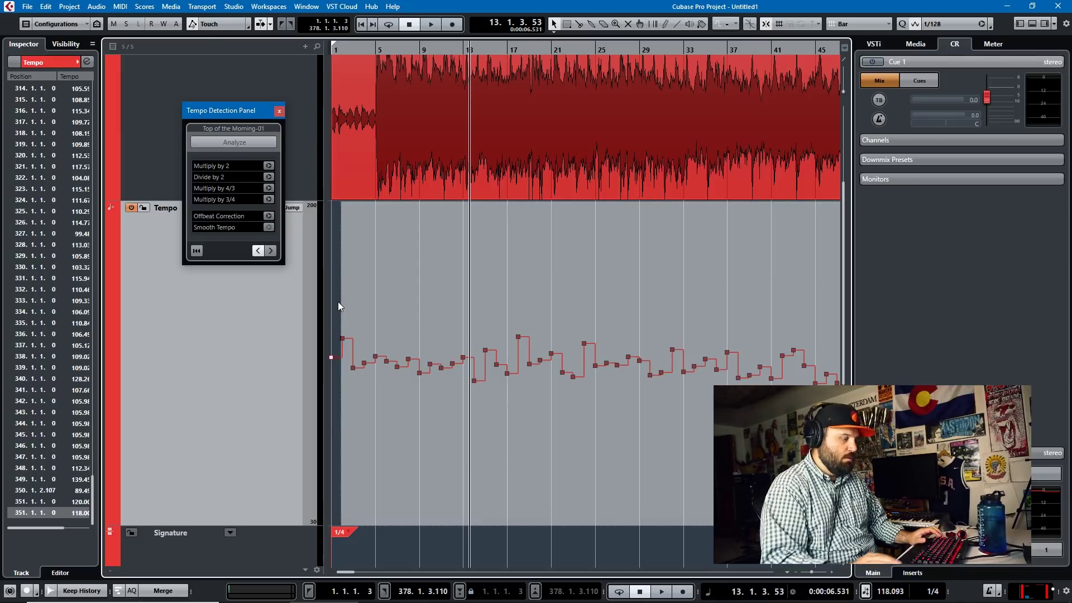
key("Delete")
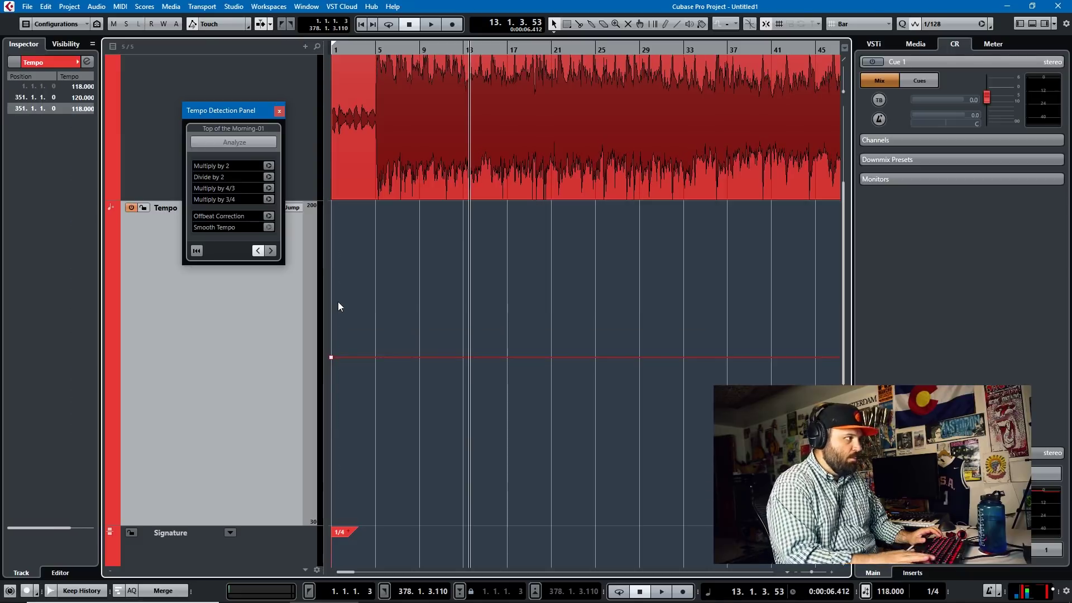
double_click(78, 97)
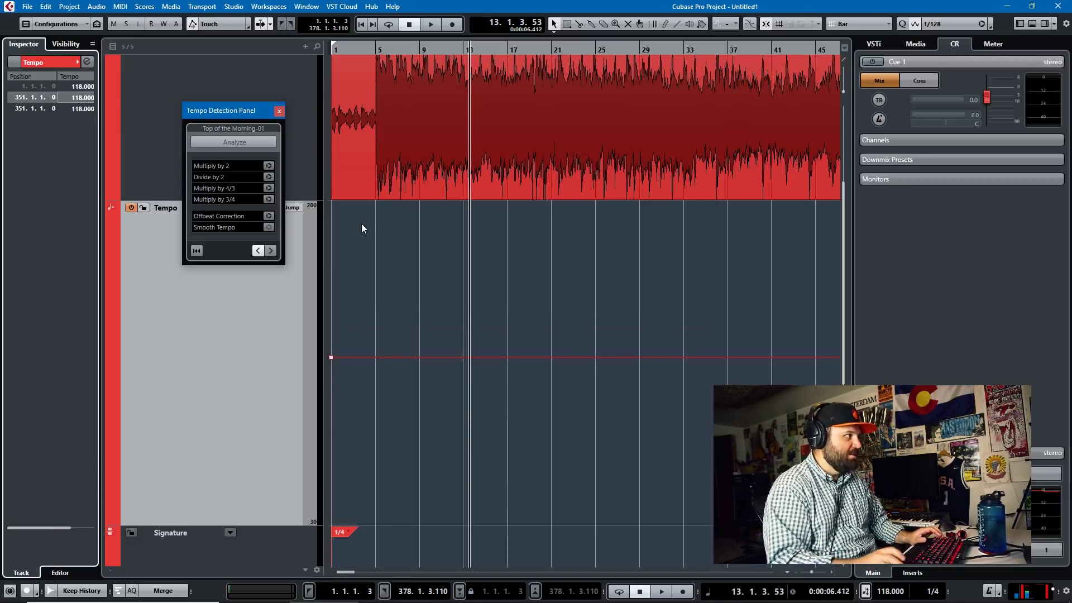
Select the song's audio event and open the Quantize Panel.
key("g")
key("g")
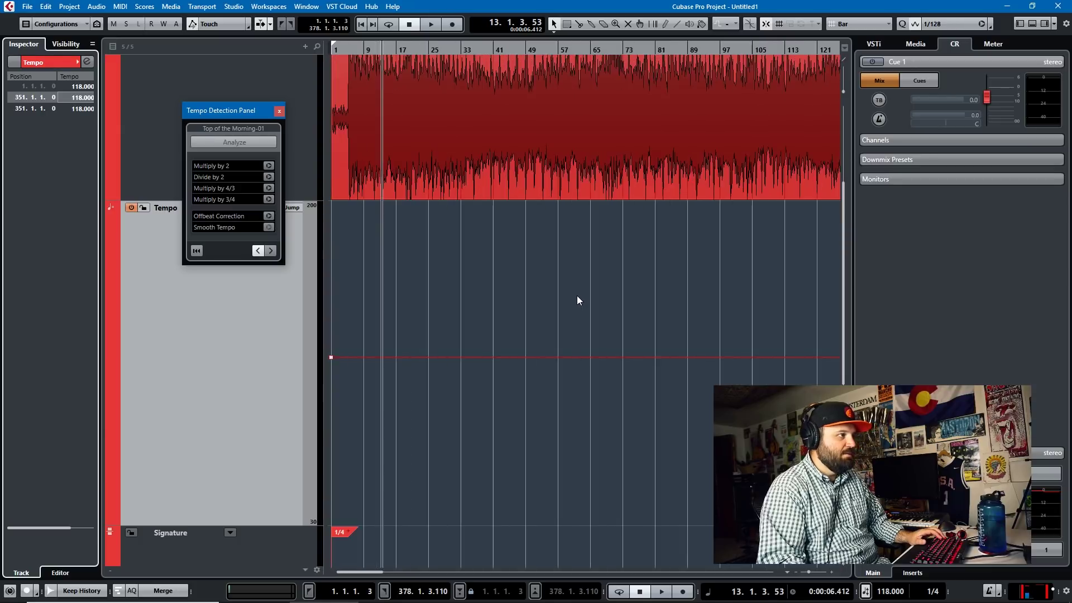
scroll(577, 295, "right", 10)
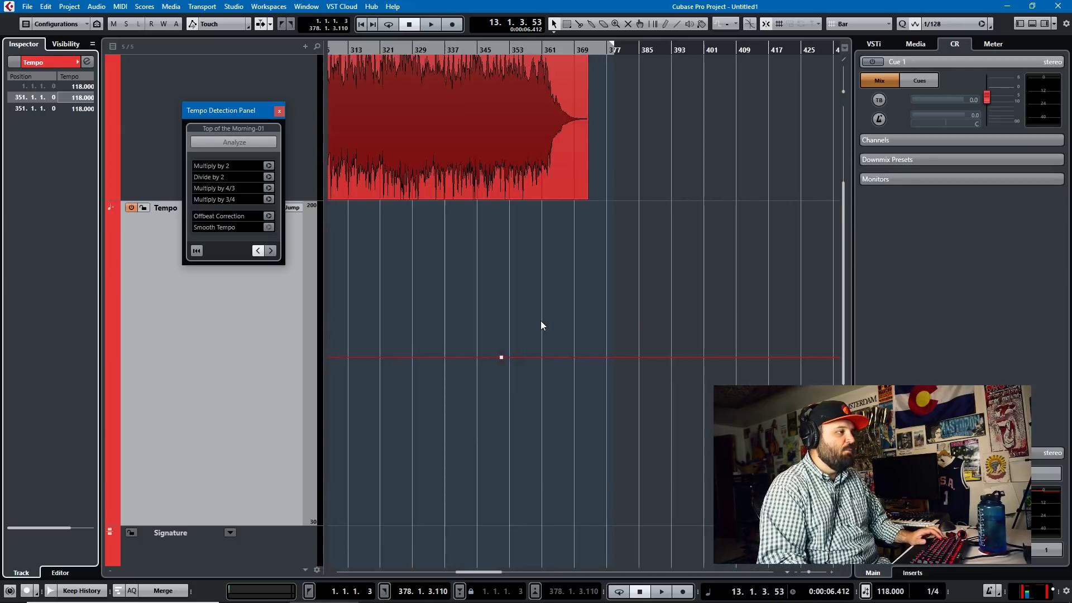
scroll(540, 321, "left", 10)
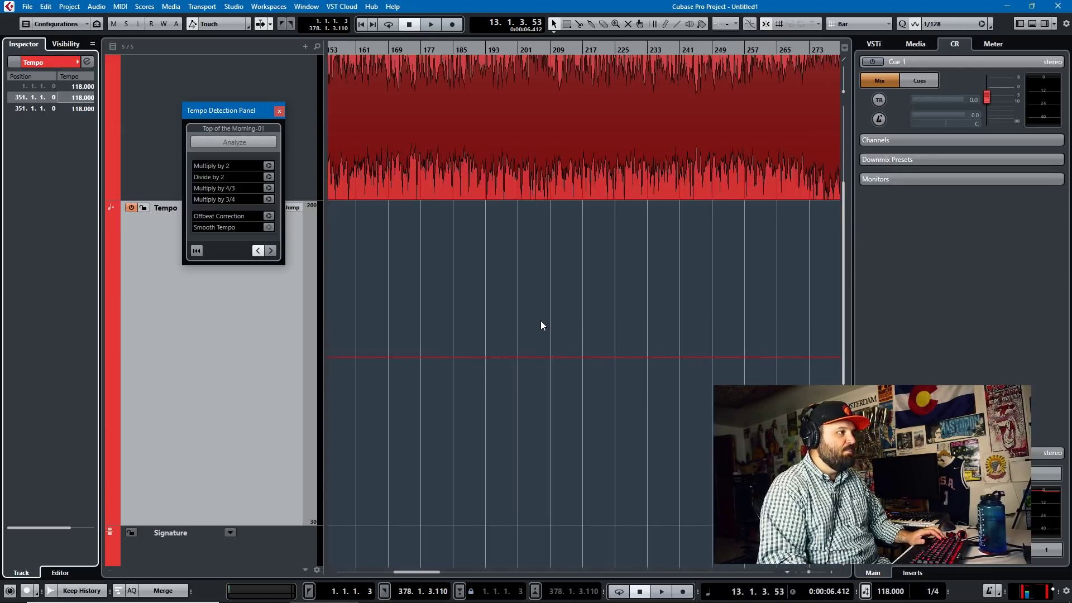
left_click(511, 133)
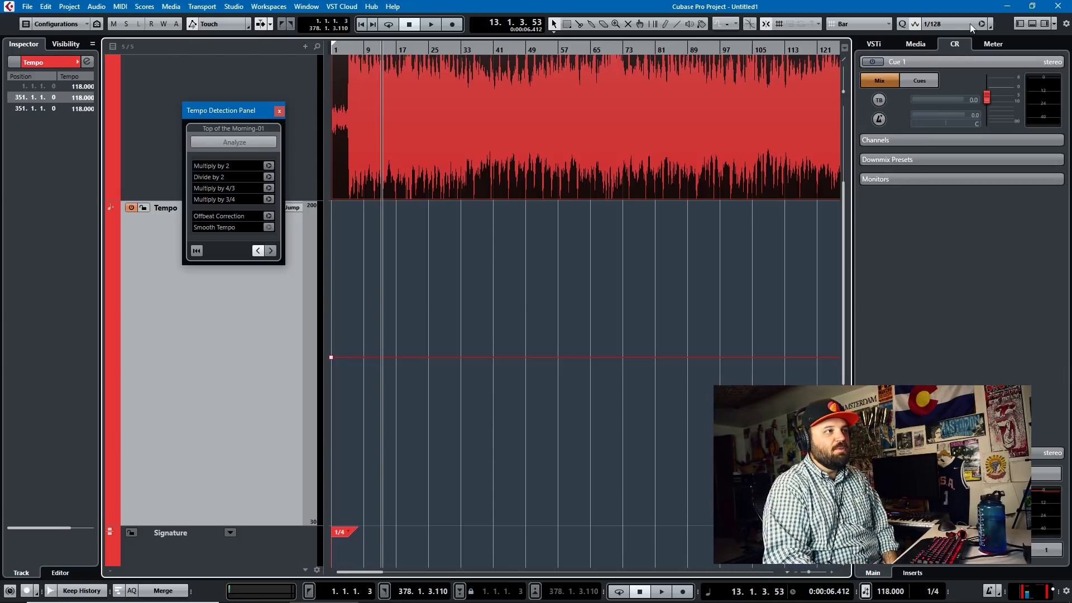
left_click(992, 26)
Enable AudioWarp quantizing, show the Info Line, and keep the élastique Pro - Time algorithm.
left_click_drag(660, 317, 444, 203)
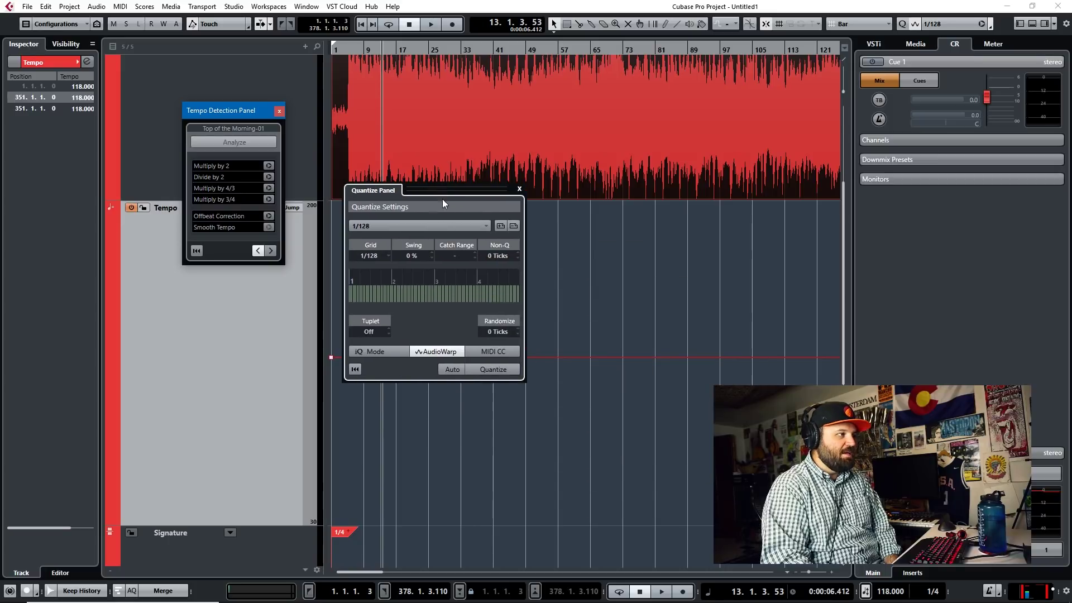
left_click(444, 355)
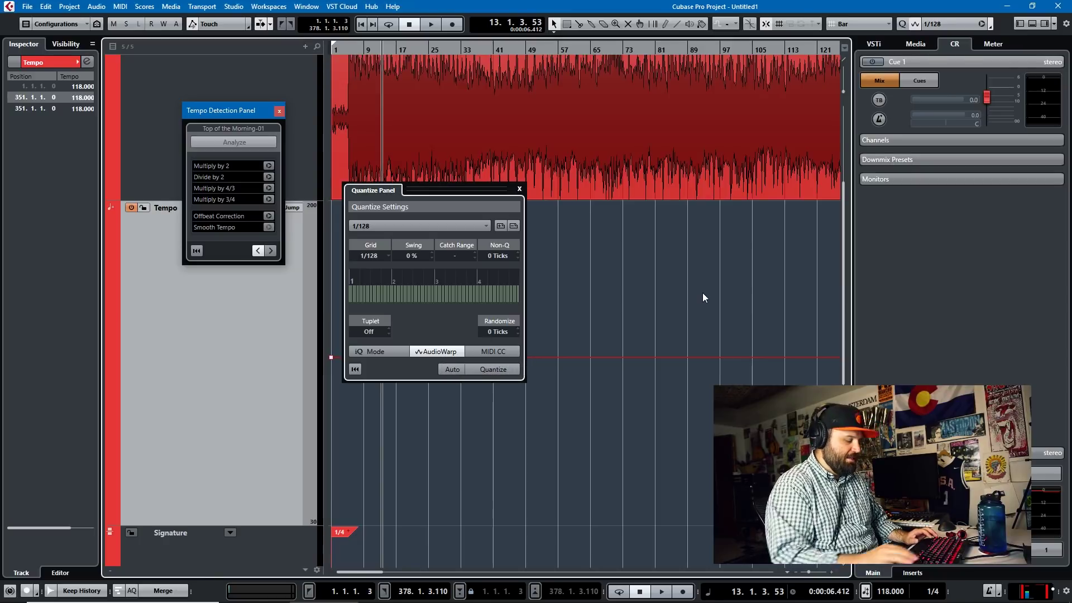
key("ctrl+i")
left_click(671, 132)
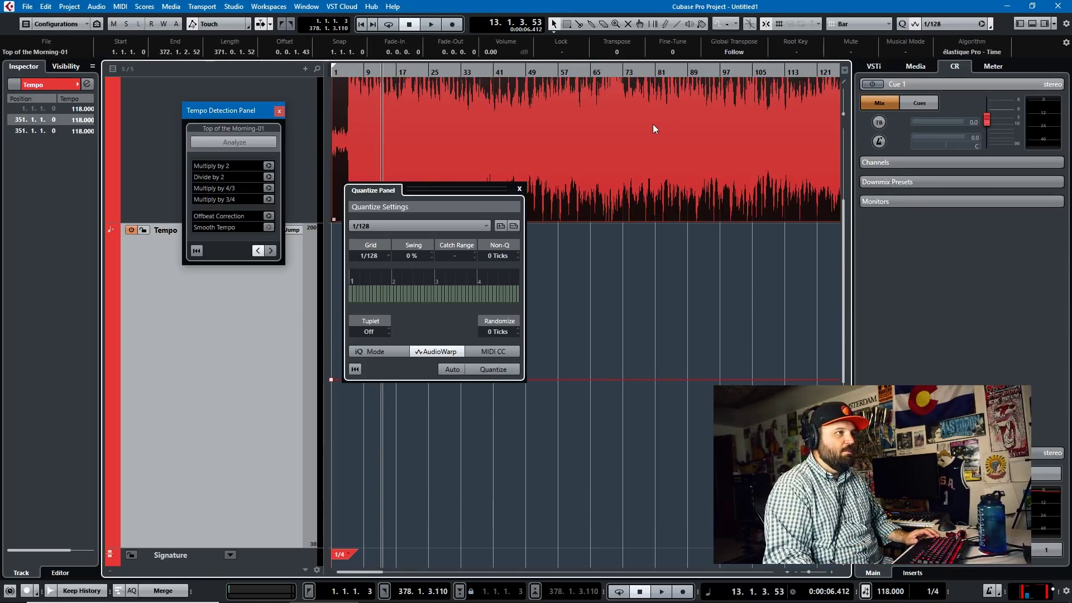
left_click(994, 52)
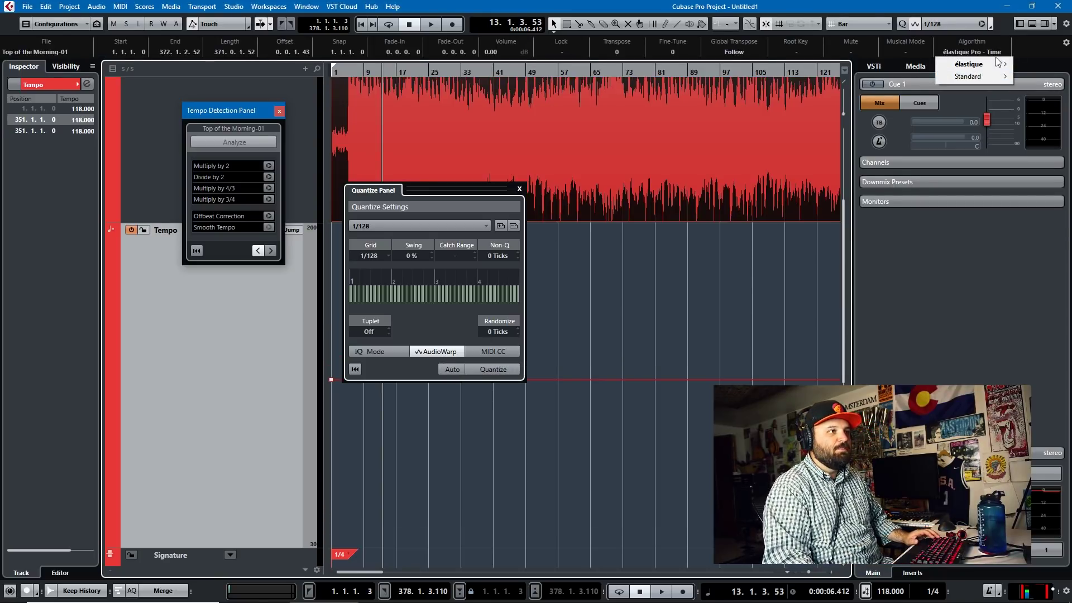
mouse_move(998, 65)
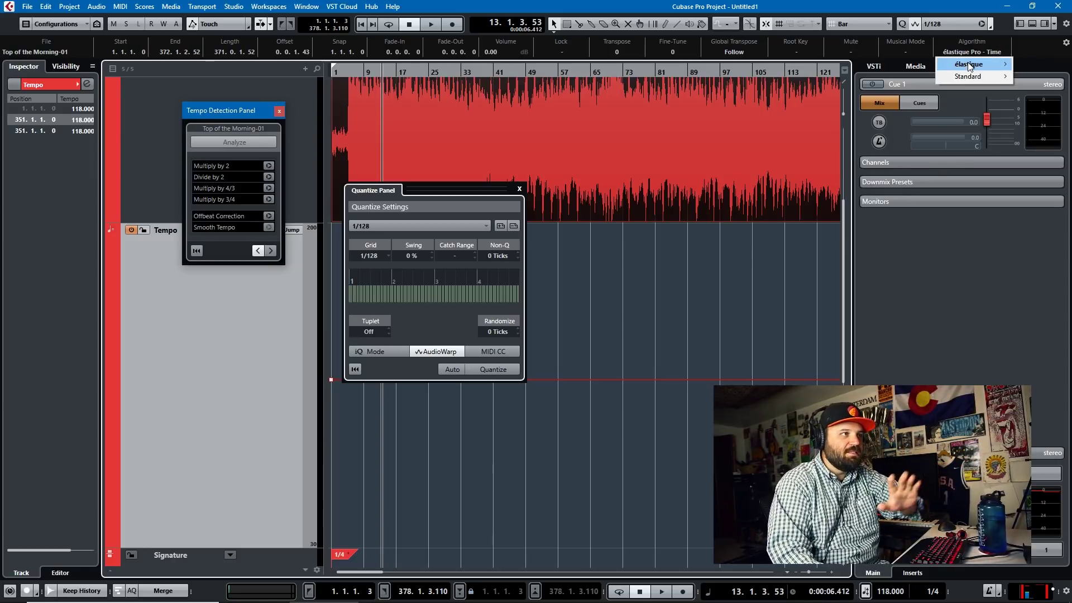
left_click(1044, 71)
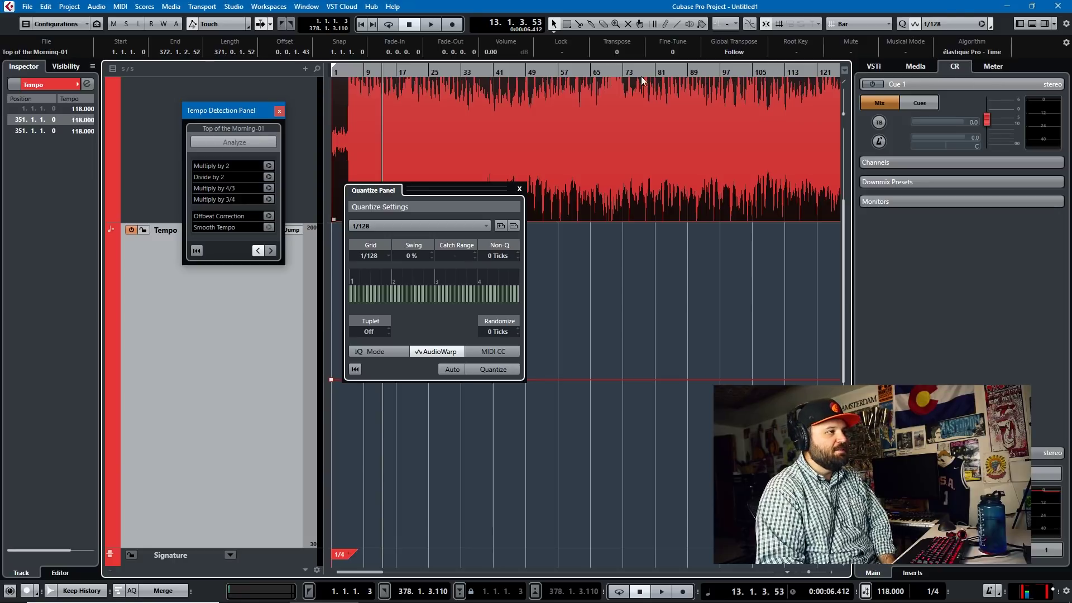
Move the Quantize Panel back up over the tracks.
left_click_drag(453, 192, 530, 412)
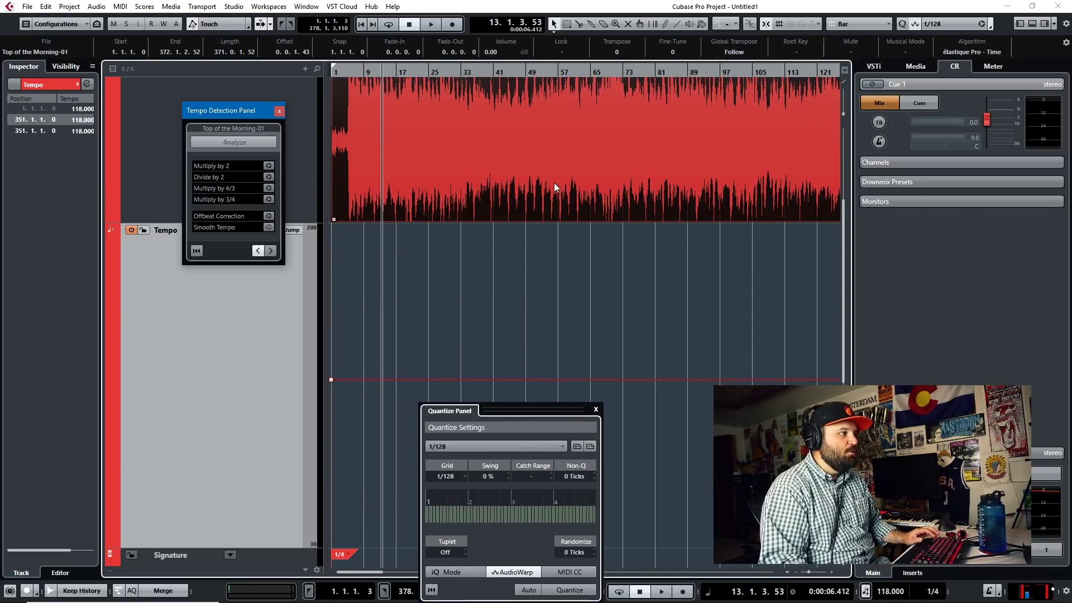
scroll(530, 201, "up", 5)
scroll(530, 189, "left", 4)
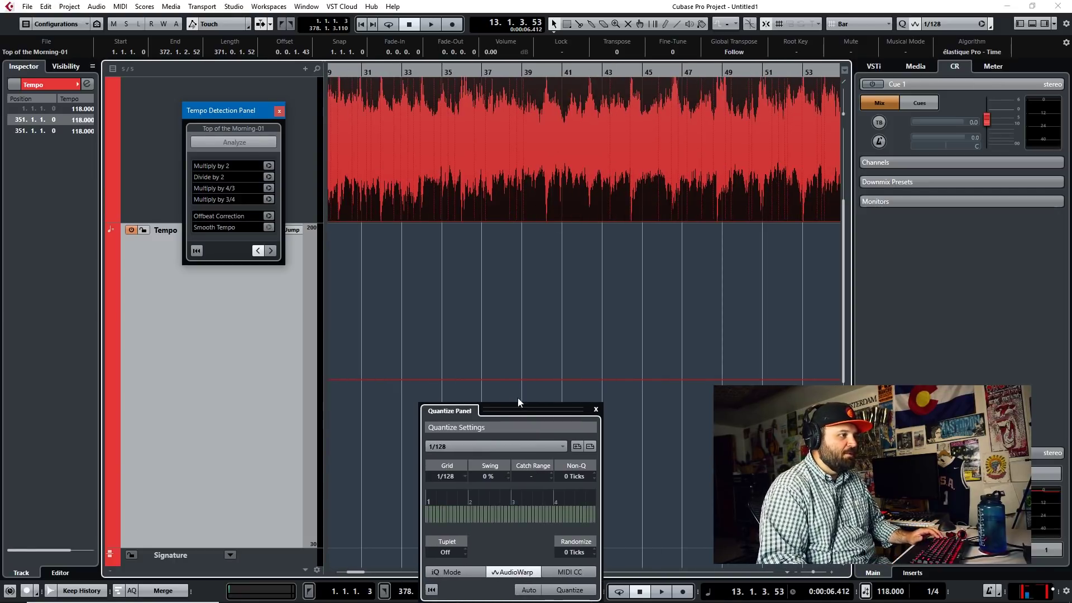
left_click_drag(516, 409, 531, 246)
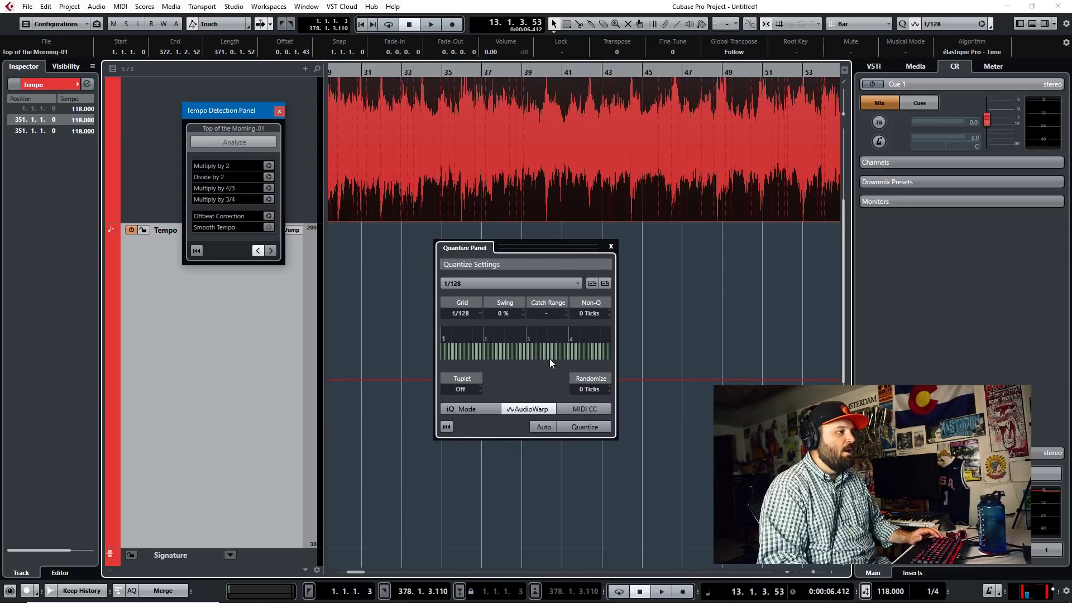
Set the AudioWarp quantize grid to 1/4 and play from bar 32.
left_click(461, 313)
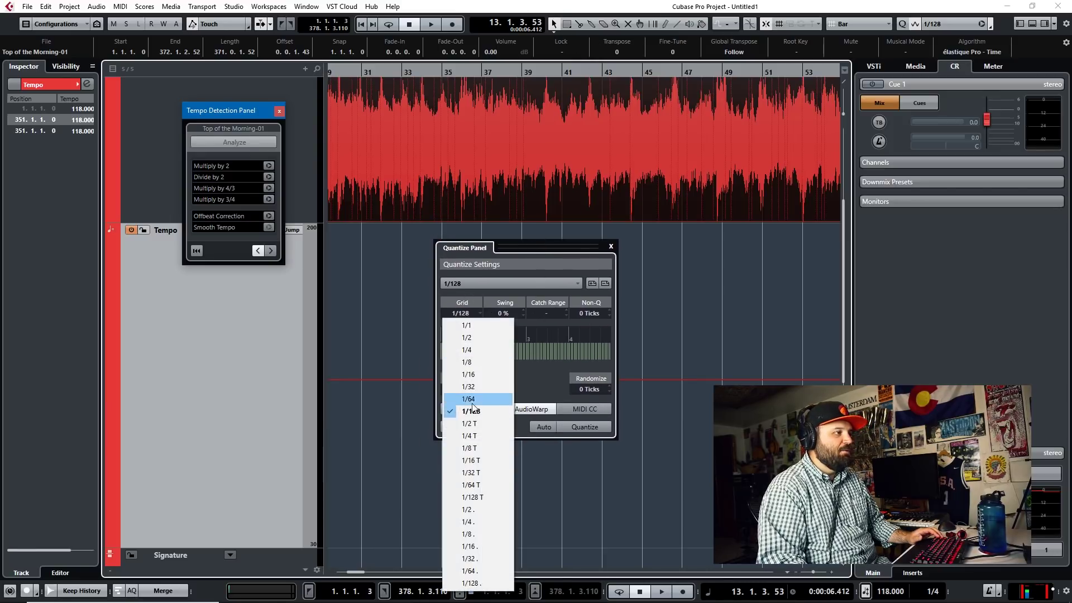
left_click(477, 349)
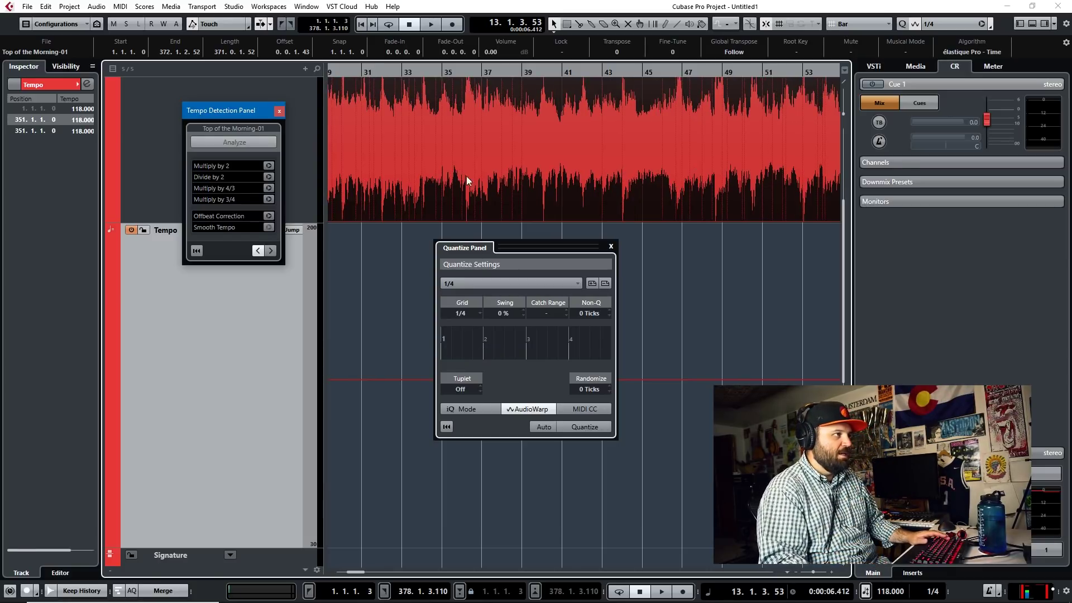
left_click(375, 70)
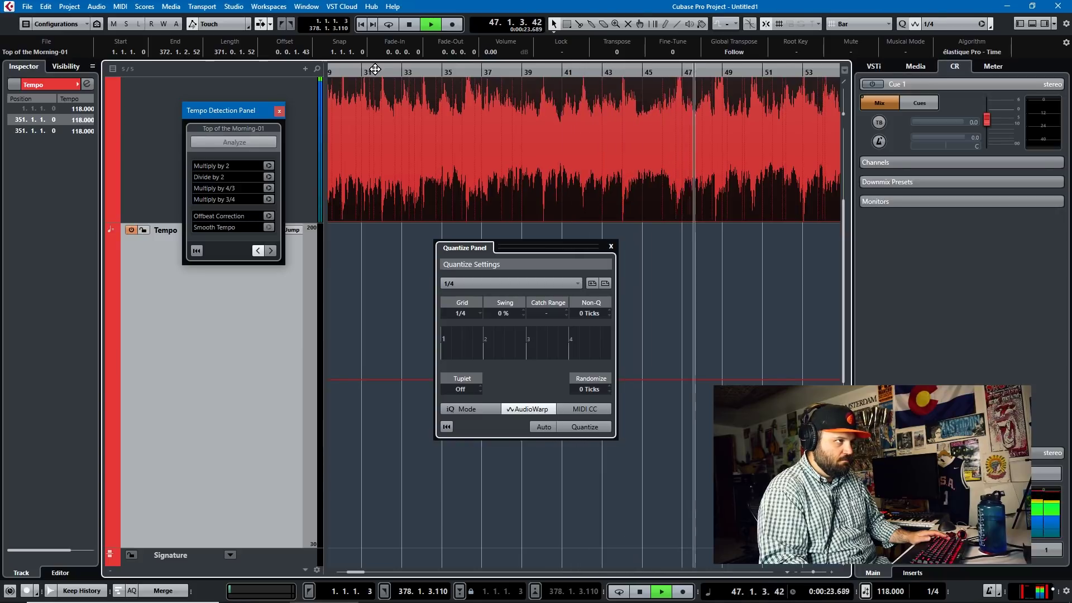
Stop playback, try a 1/64 quantize grid, then settle on 1/128.
key("space")
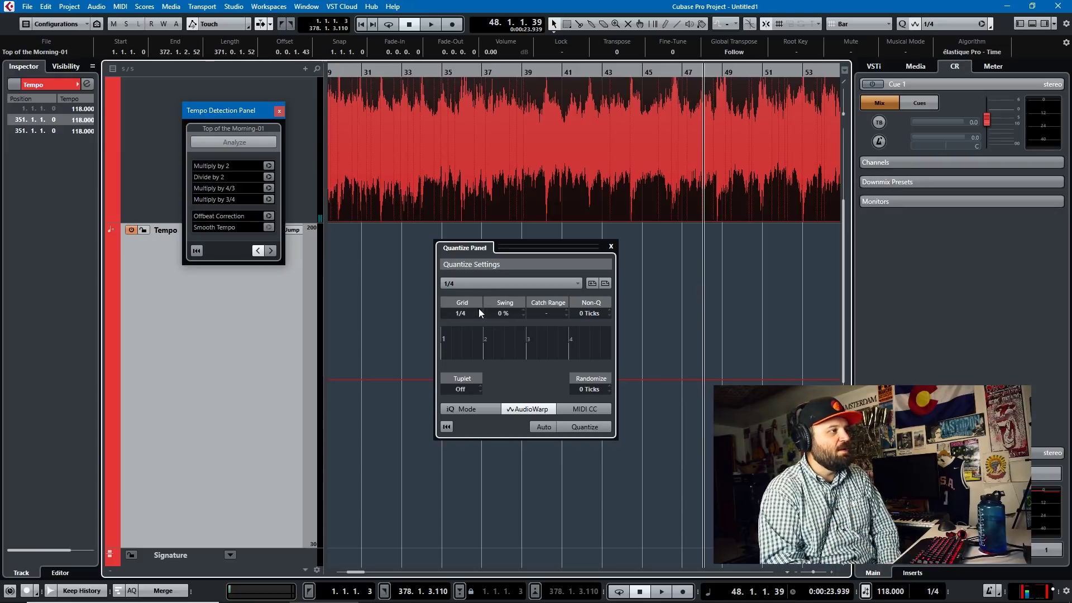
left_click(464, 313)
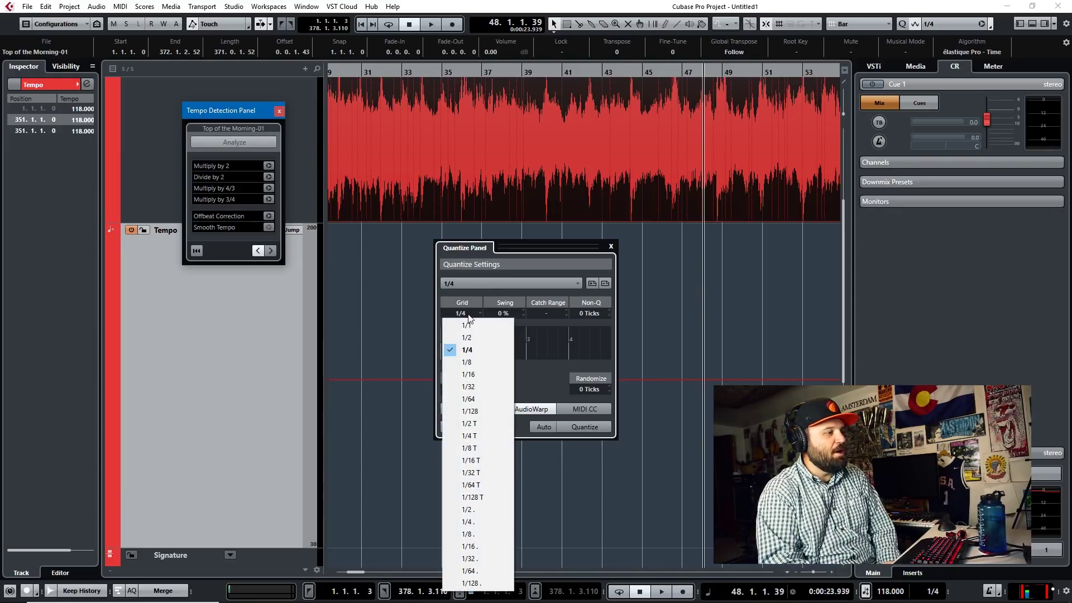
left_click(485, 400)
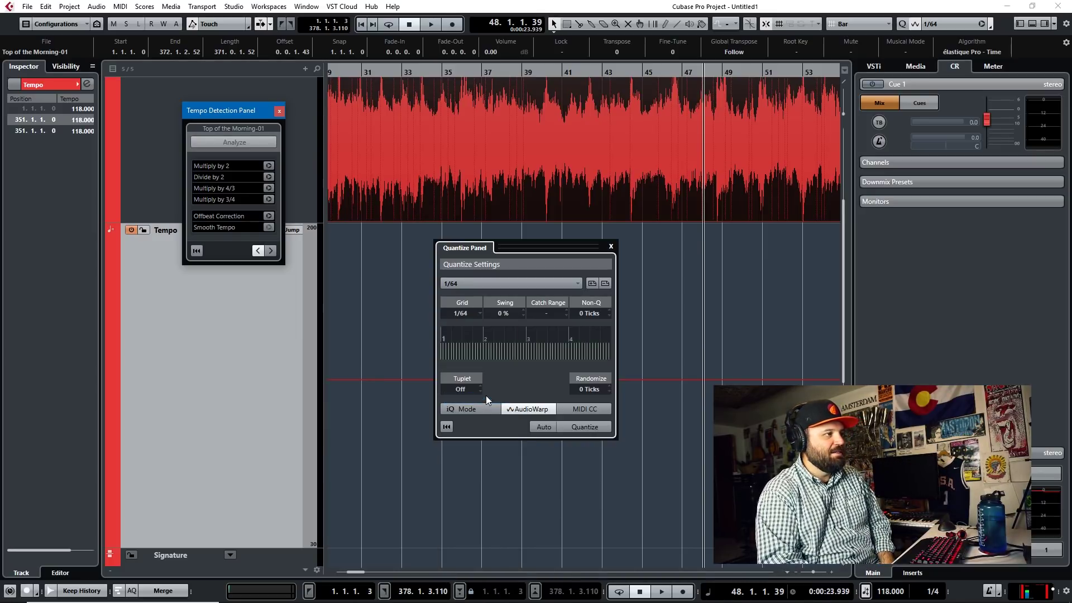
left_click(471, 313)
left_click(472, 410)
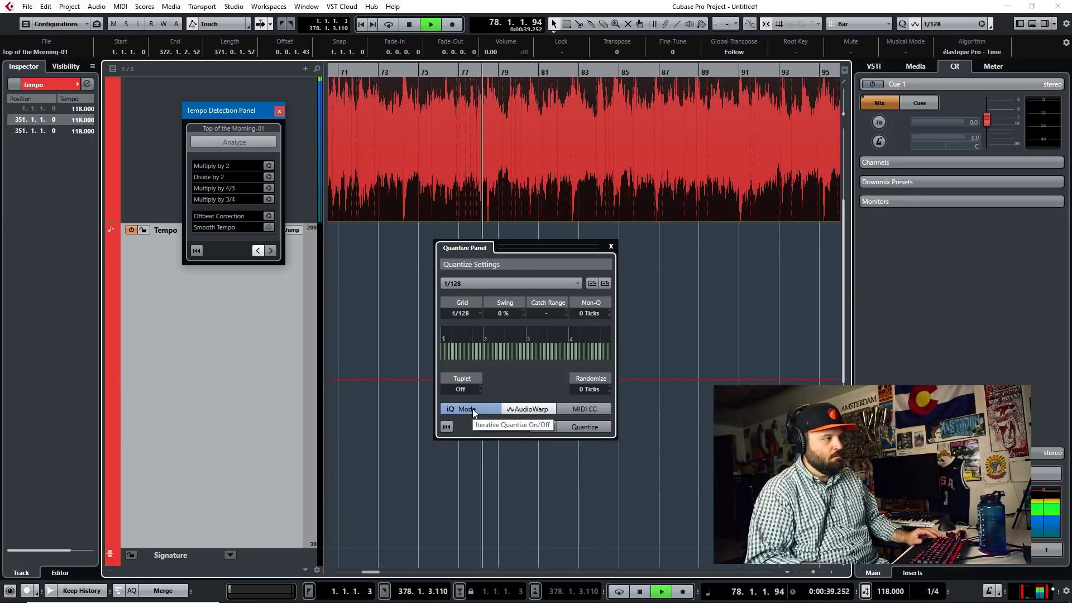
Turn off iQ Mode, stop playback and close the Quantize Panel.
left_click(472, 409)
key("space")
left_click(611, 246)
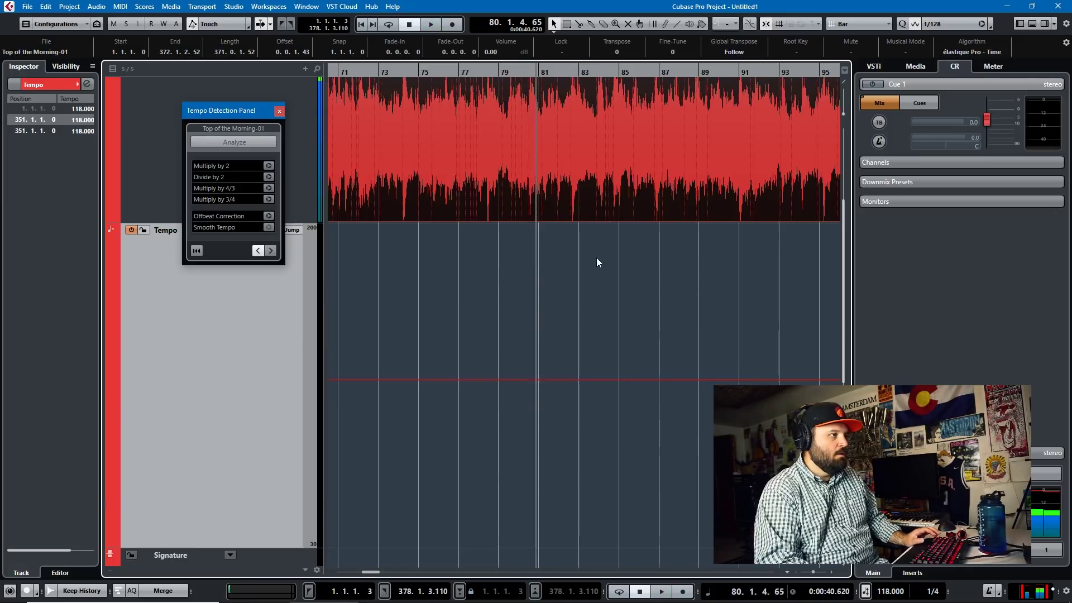
key("g")
key("g")
key("g")
key("g")
Change the 1/4 Signature track event to 3/4 and play around bars 28–33.
left_click(342, 557)
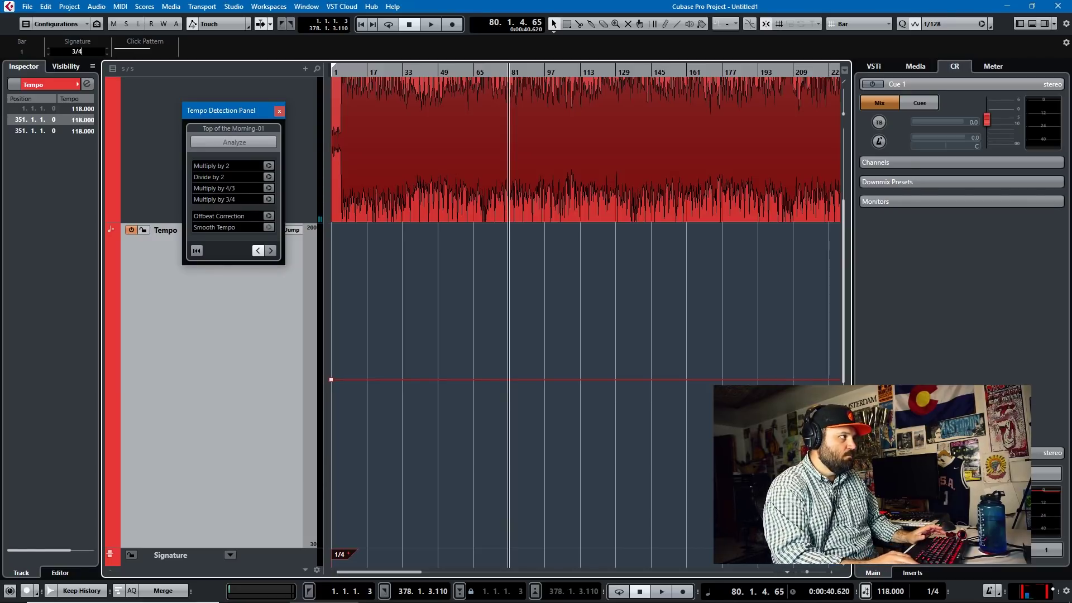
key("Return")
key("h")
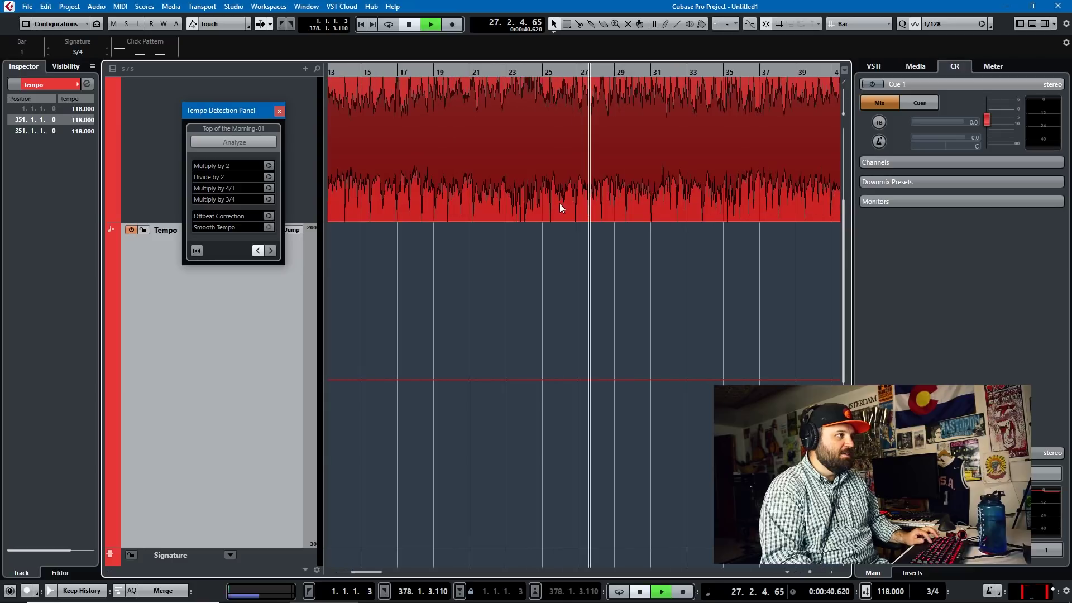
key("space")
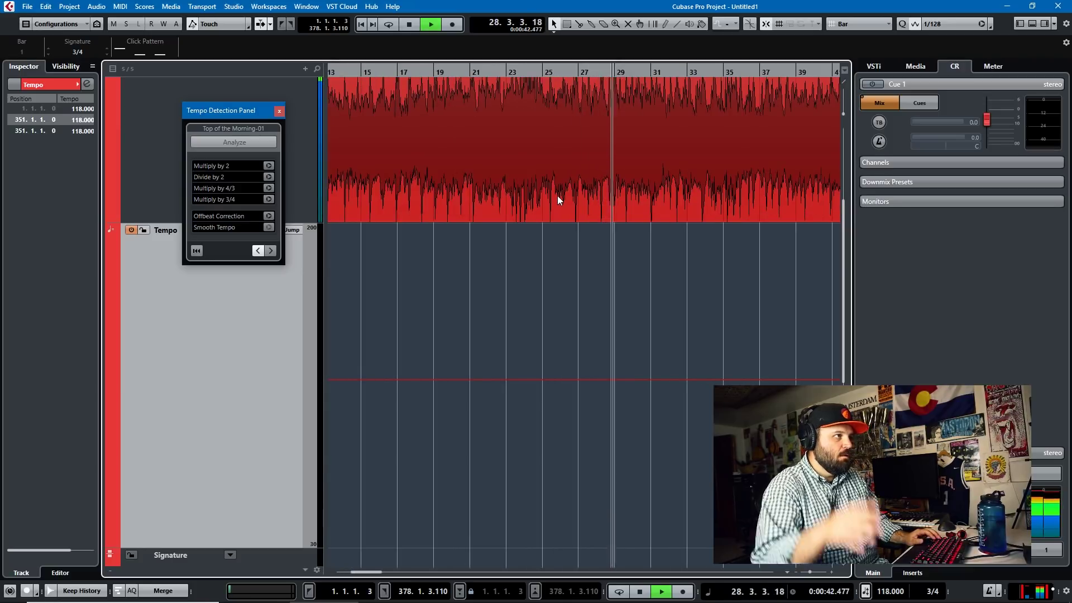
key("h")
key("h")
key("shift+h")
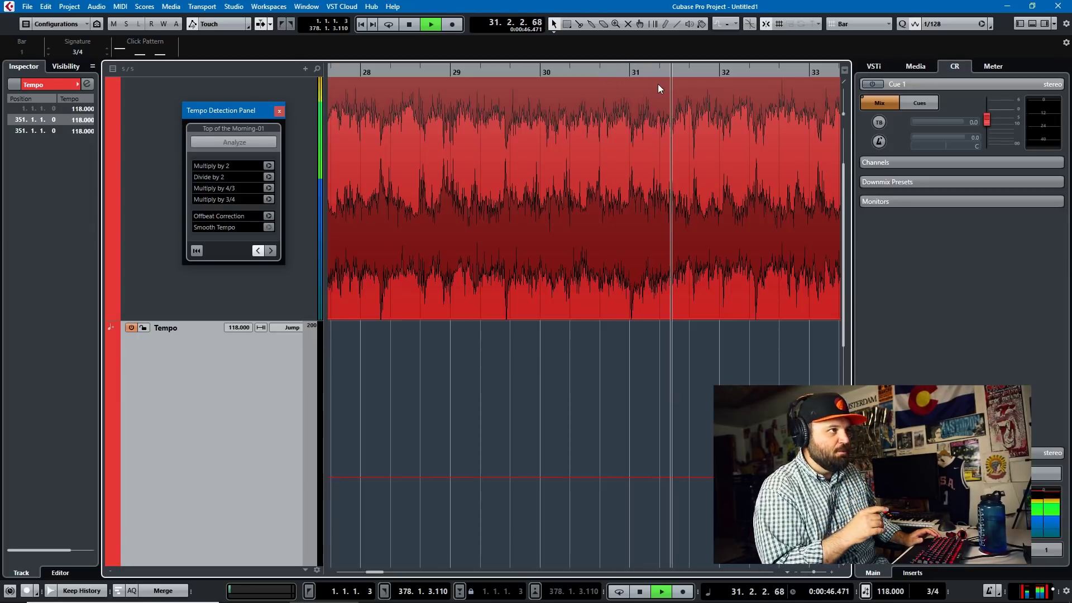
key("space")
key("g")
key("g")
key("g")
key("g")
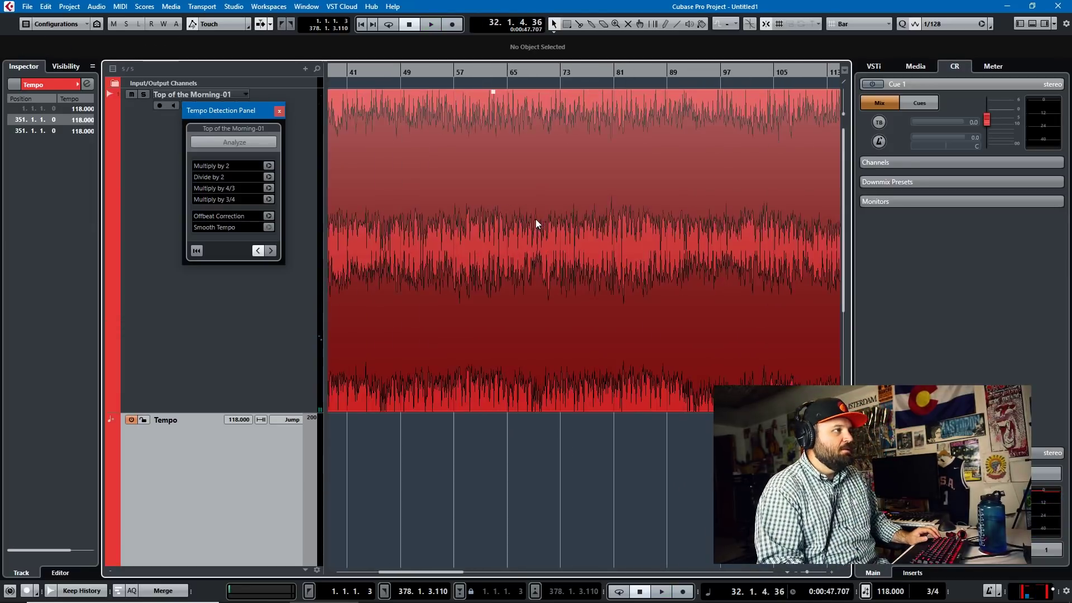
left_click(540, 222)
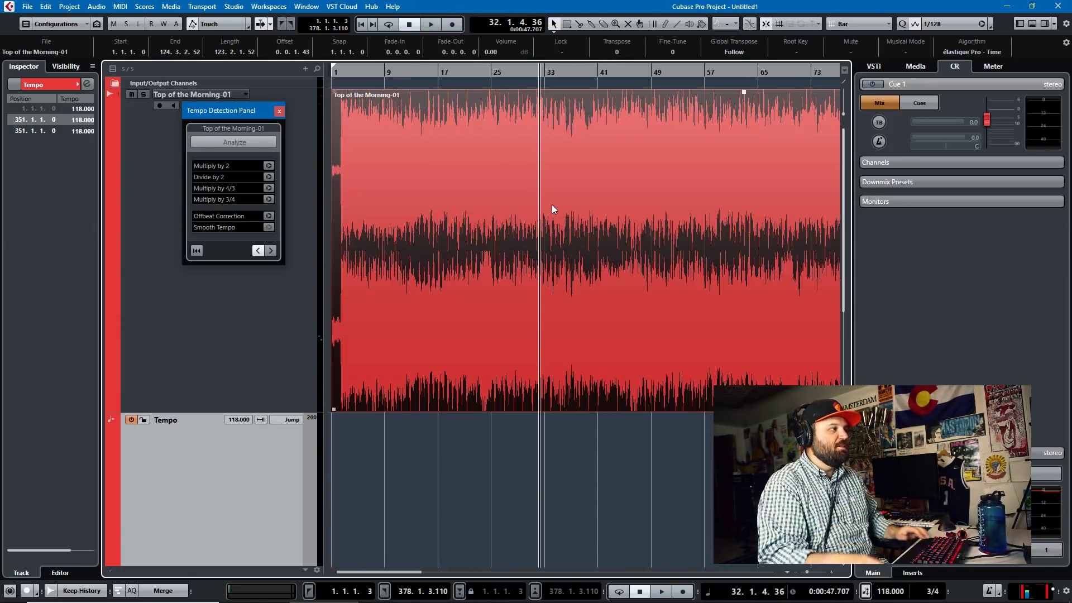
key("shift+g")
key("g")
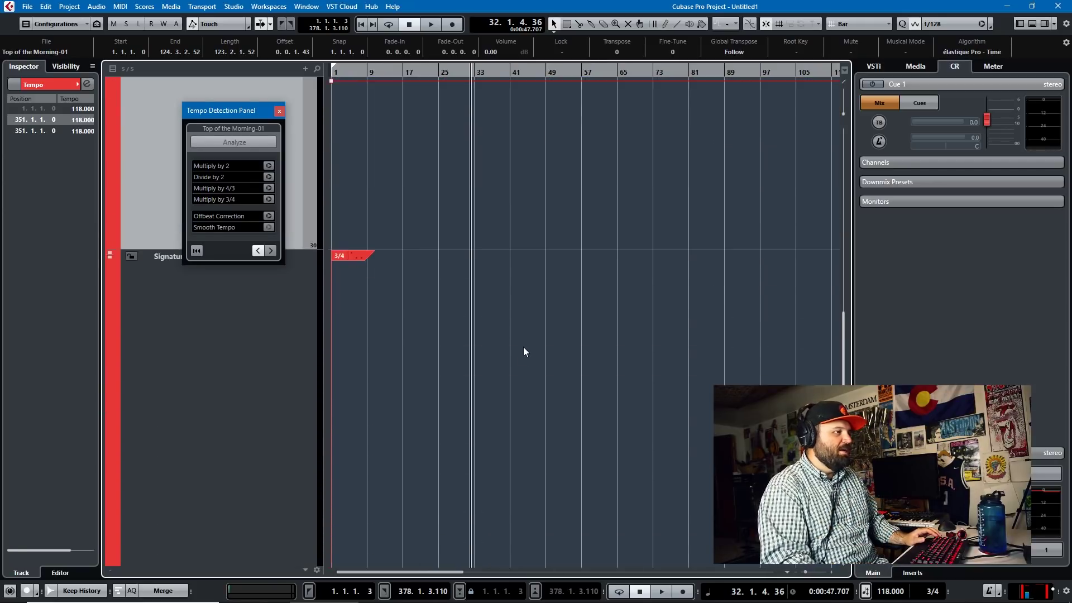
key("shift+g")
key("shift+h")
key("shift+h")
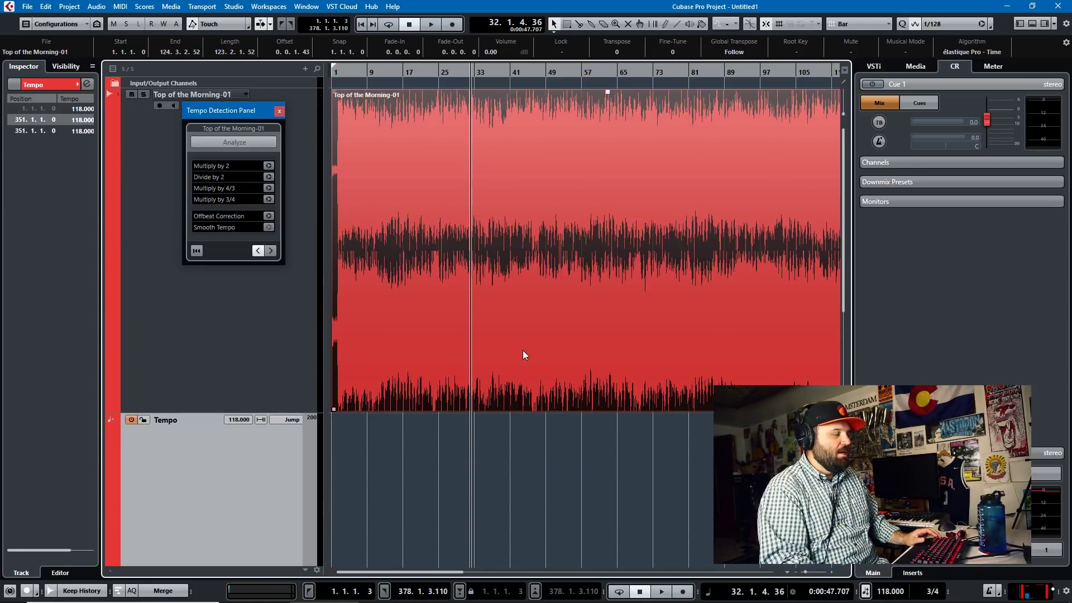